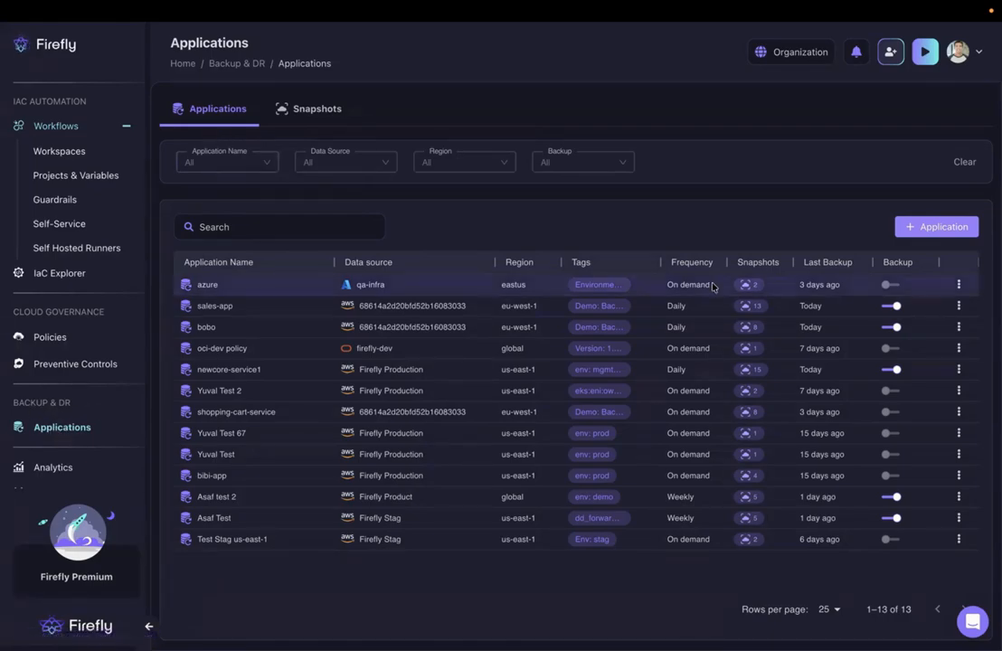
- Start a new backup application and name it test
left_click(923, 228)
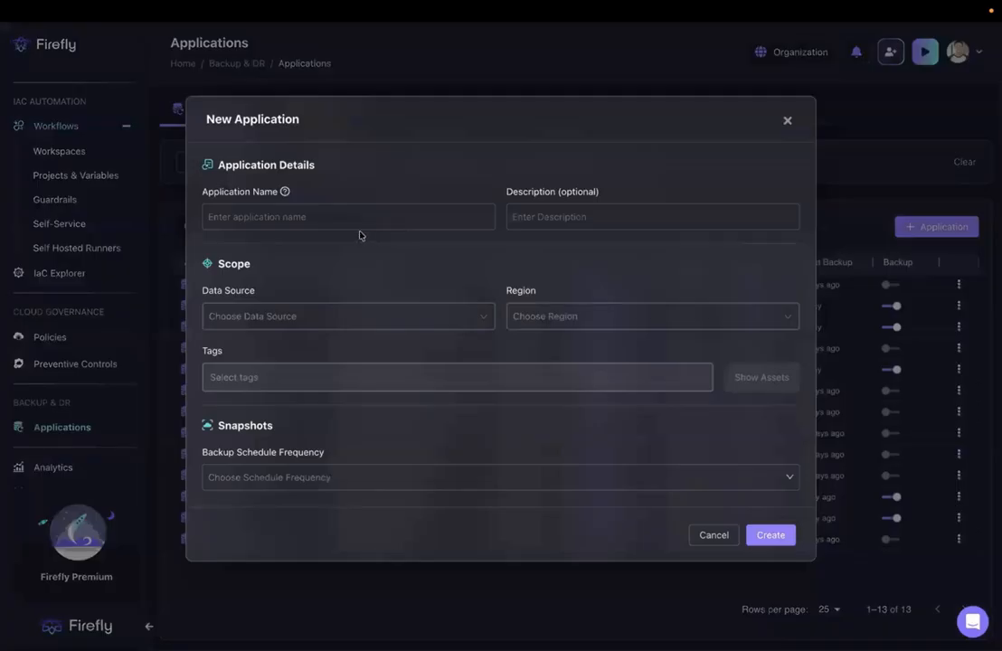
left_click(359, 222)
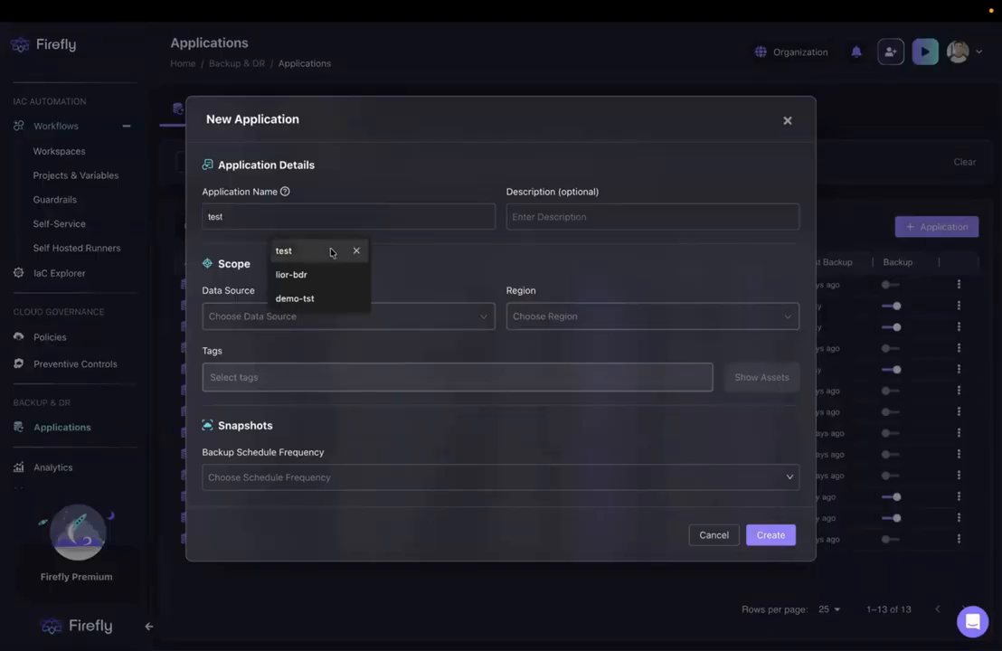
left_click(331, 252)
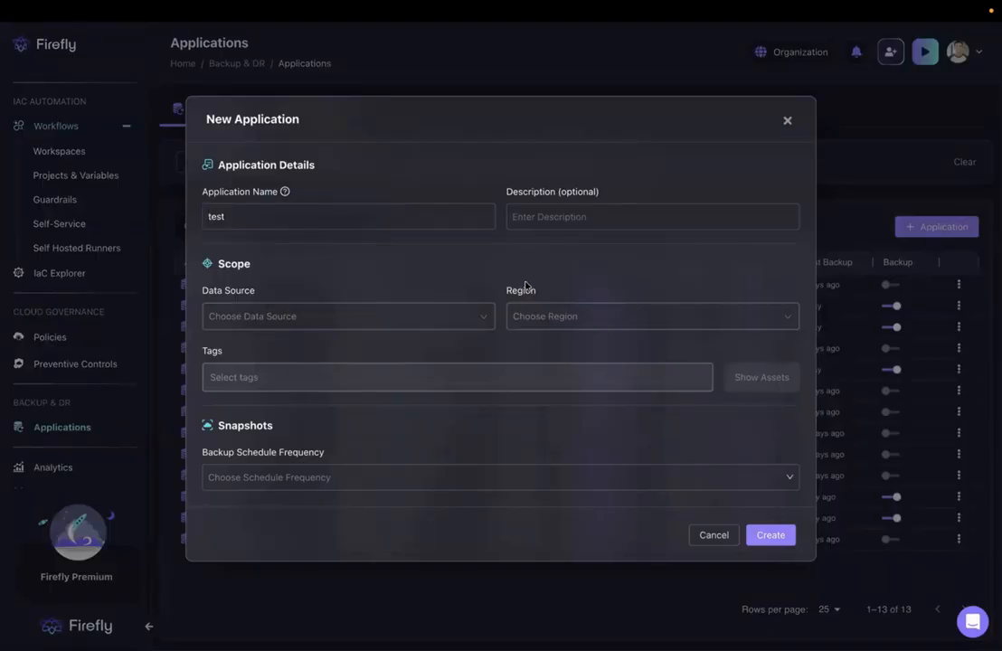
- Set the application's scope to the AWS data source Firefly Dev and the region eu-west-1
left_click(400, 323)
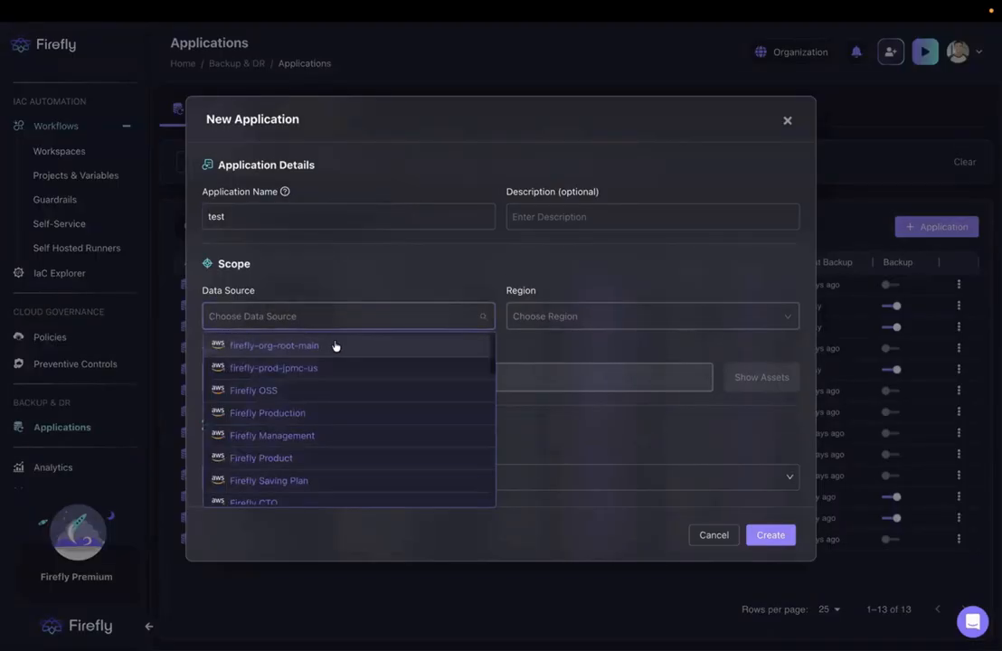
type("de")
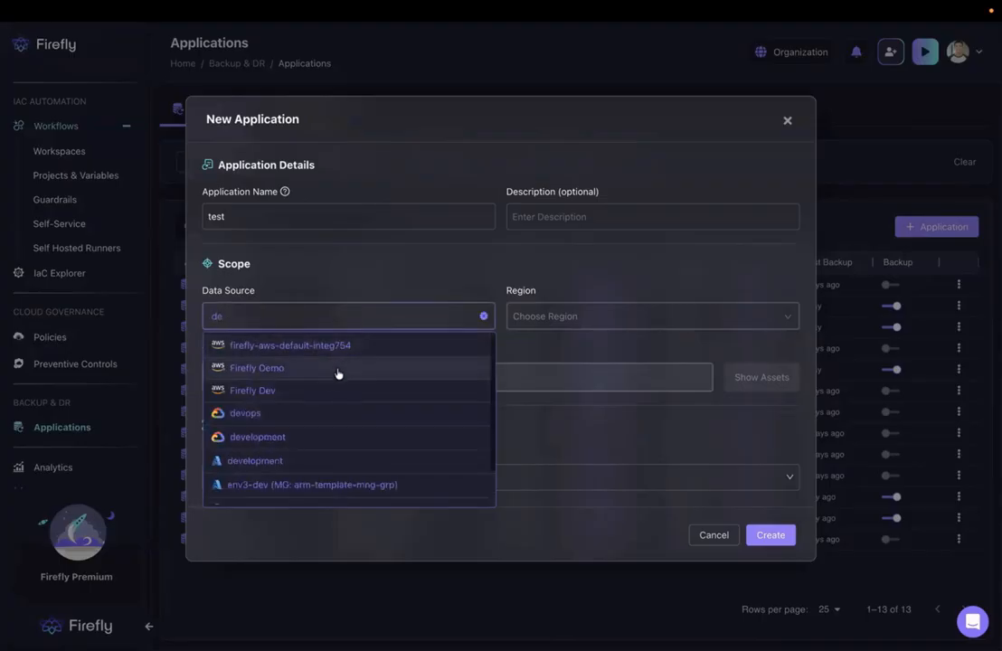
left_click(320, 391)
left_click(537, 318)
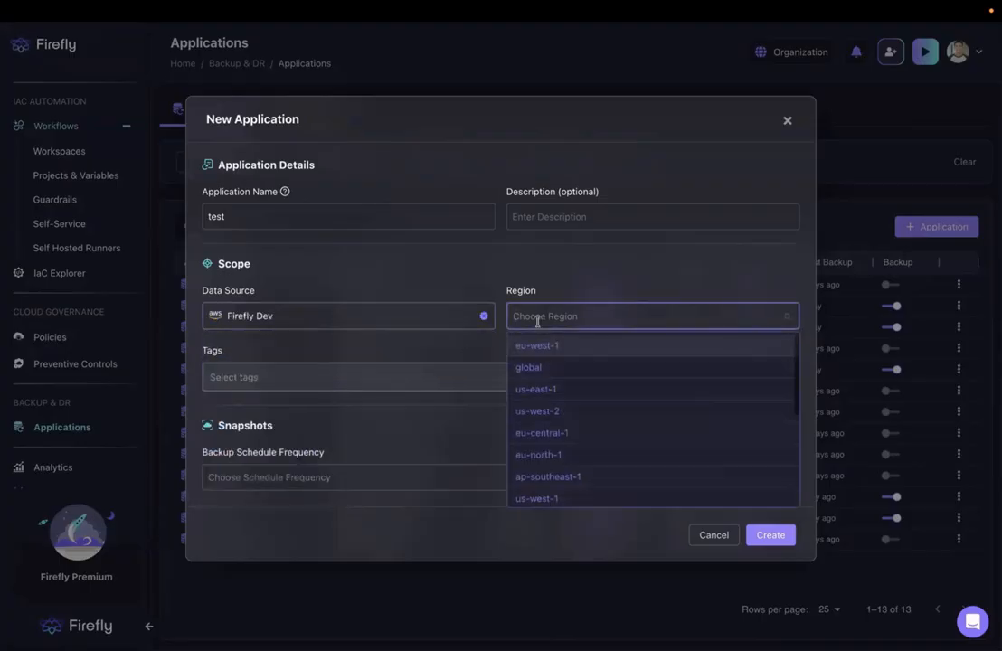
left_click(541, 347)
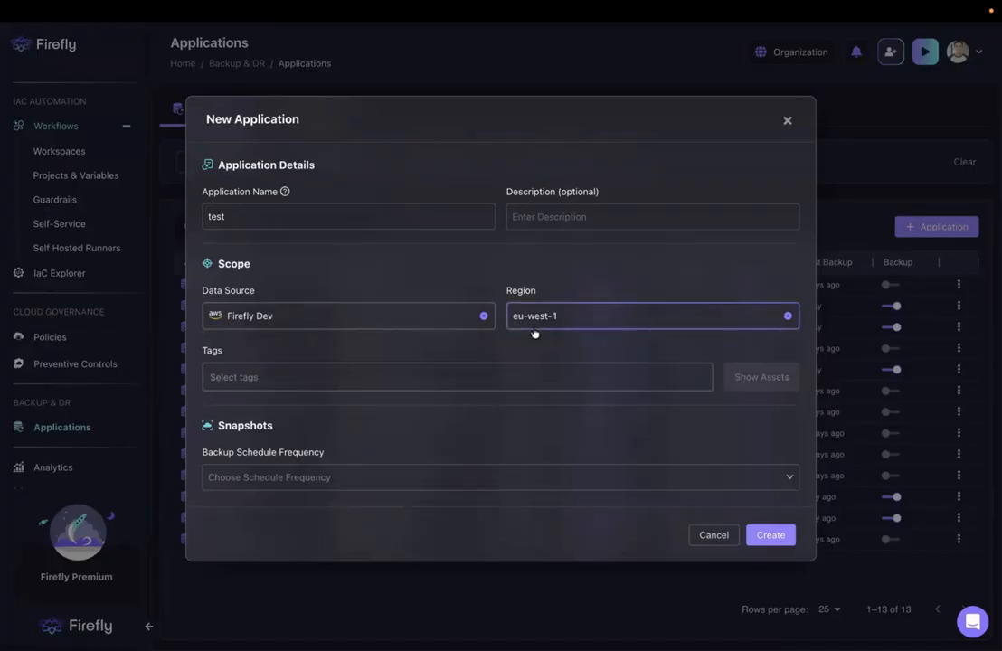
- Limit the application's scope to the tag Demo: BackupDR and review the assets it covers
left_click(516, 376)
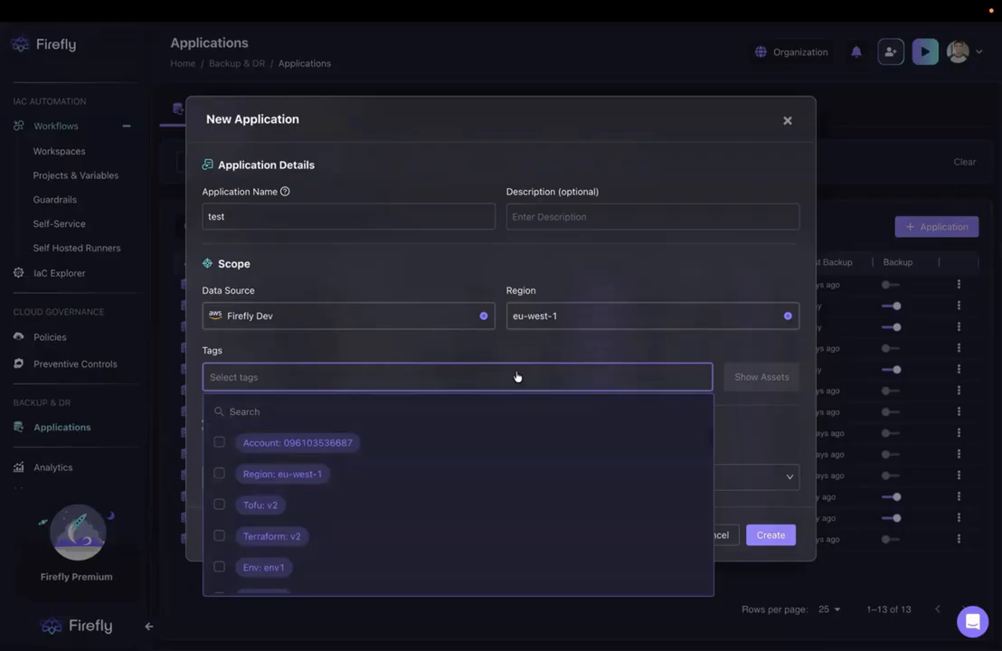
type("De")
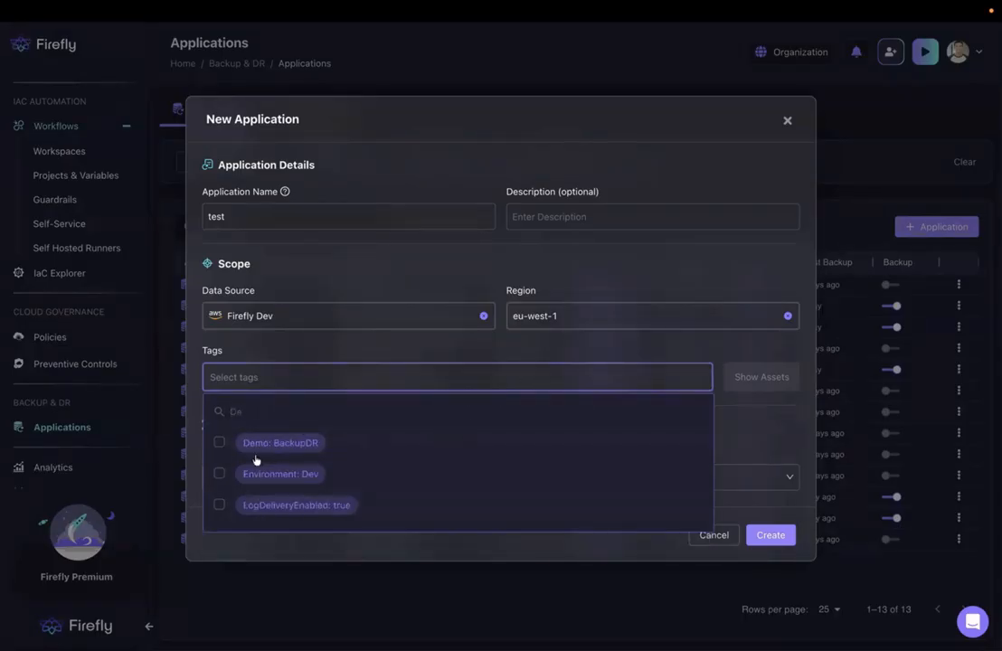
left_click(218, 443)
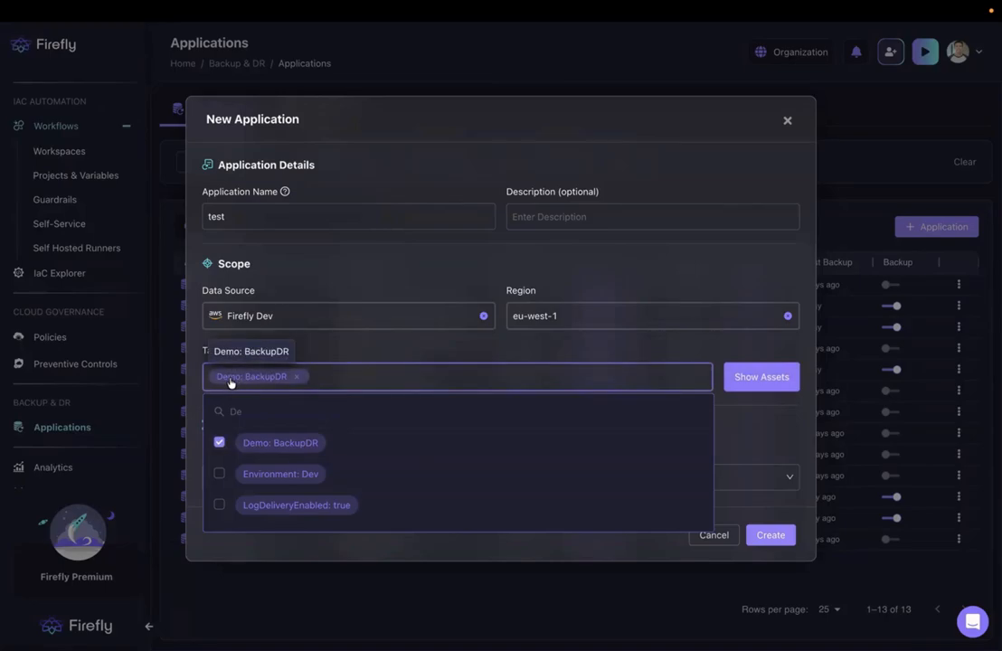
left_click(344, 349)
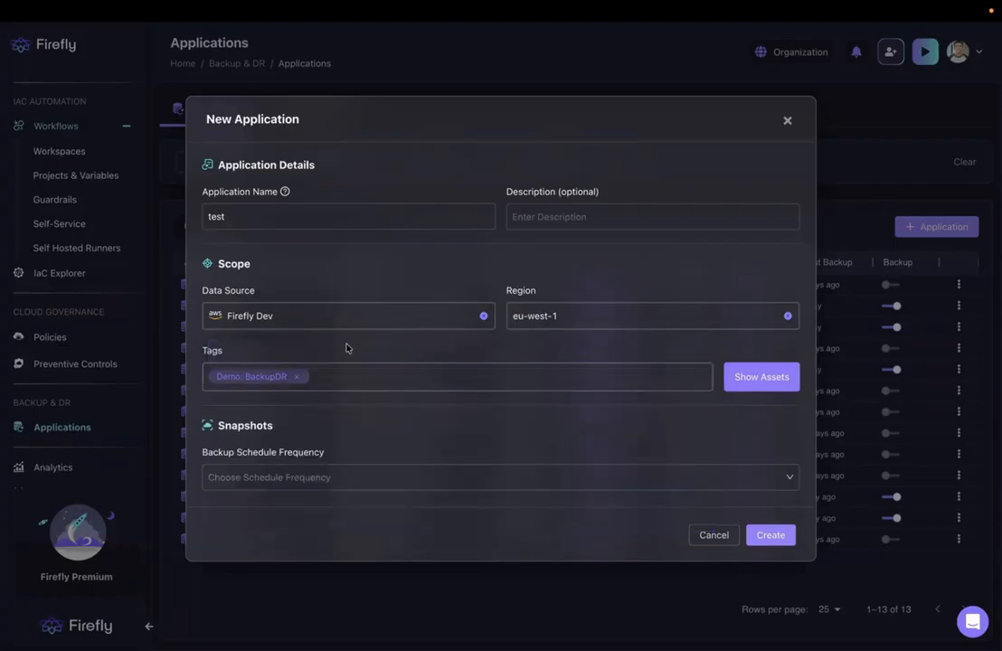
left_click(776, 378)
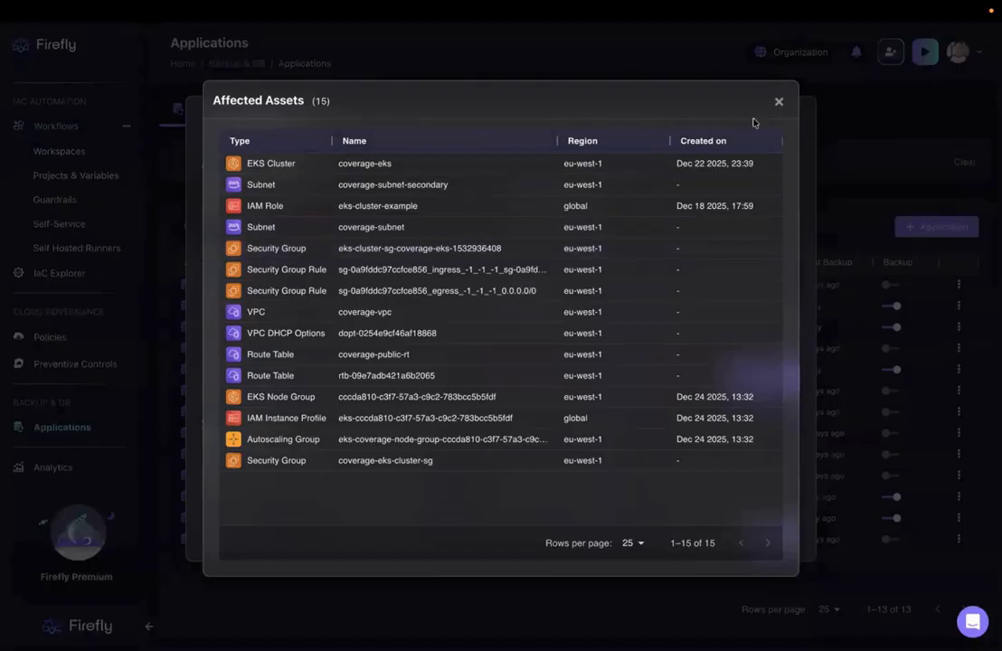
left_click(779, 102)
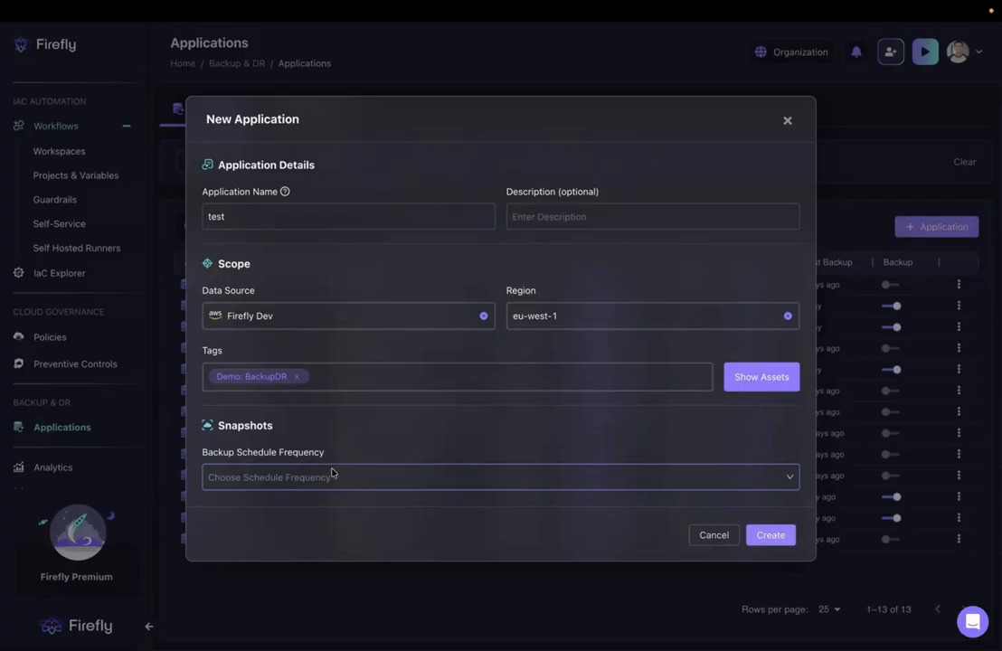
- Set the backup schedule to daily at 1:00 AM and create the application
left_click(332, 472)
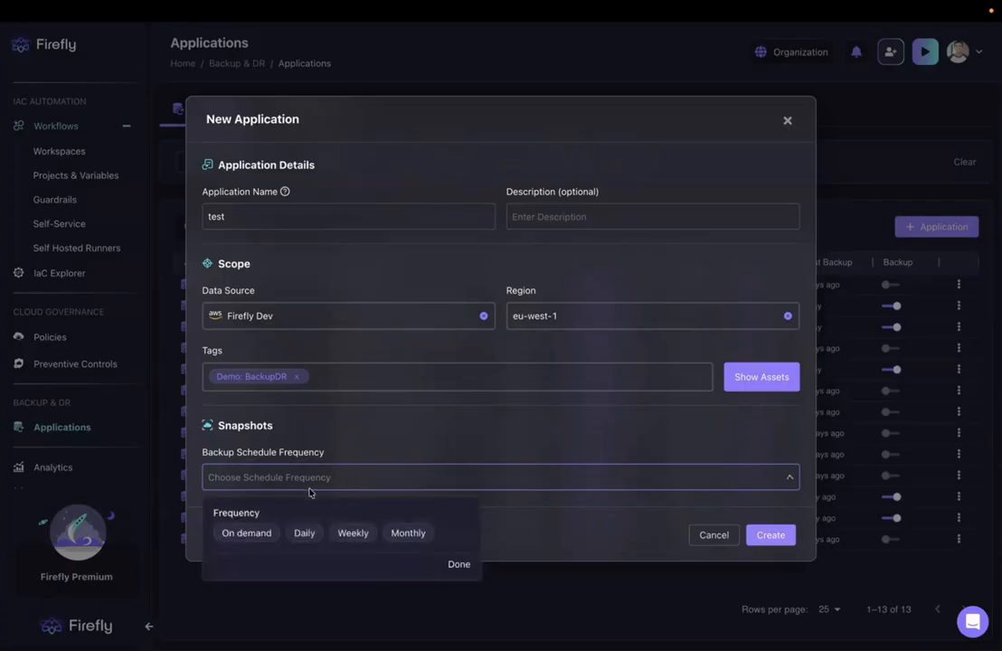
left_click(267, 542)
left_click(306, 535)
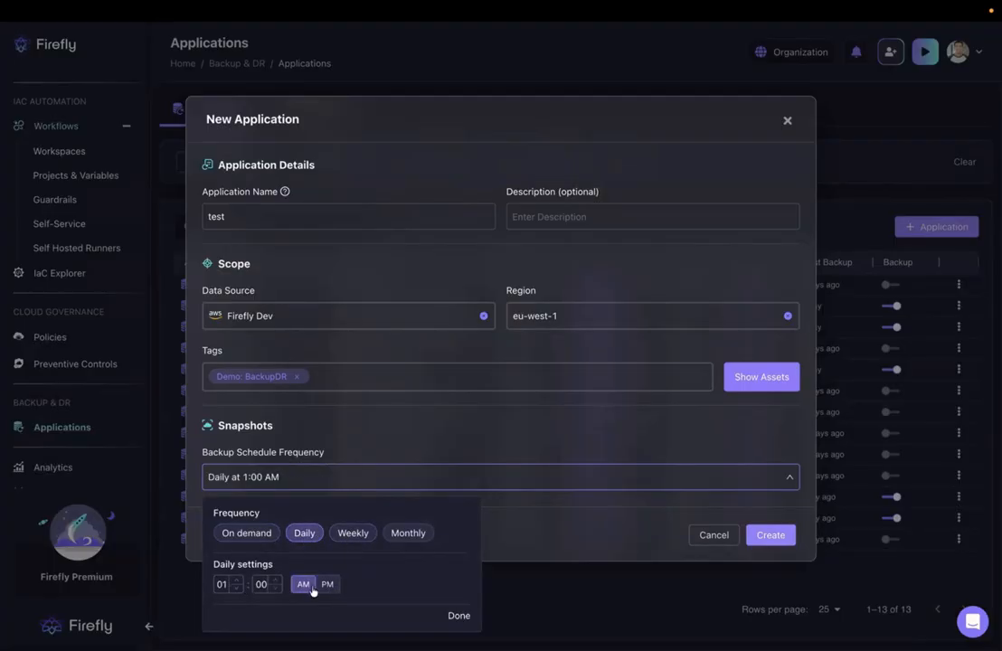
left_click(459, 618)
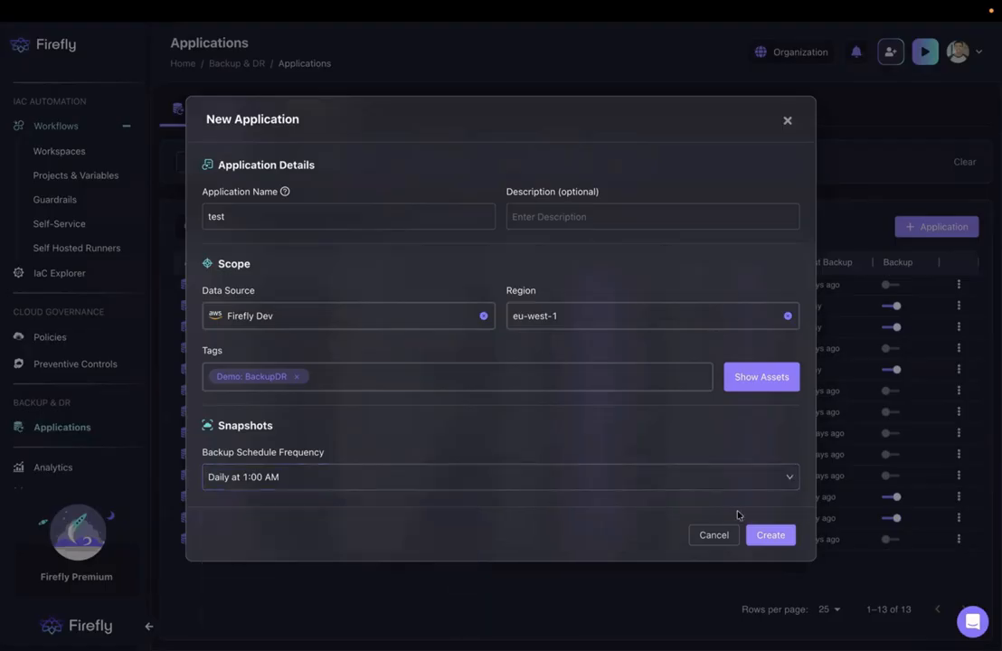
left_click(774, 536)
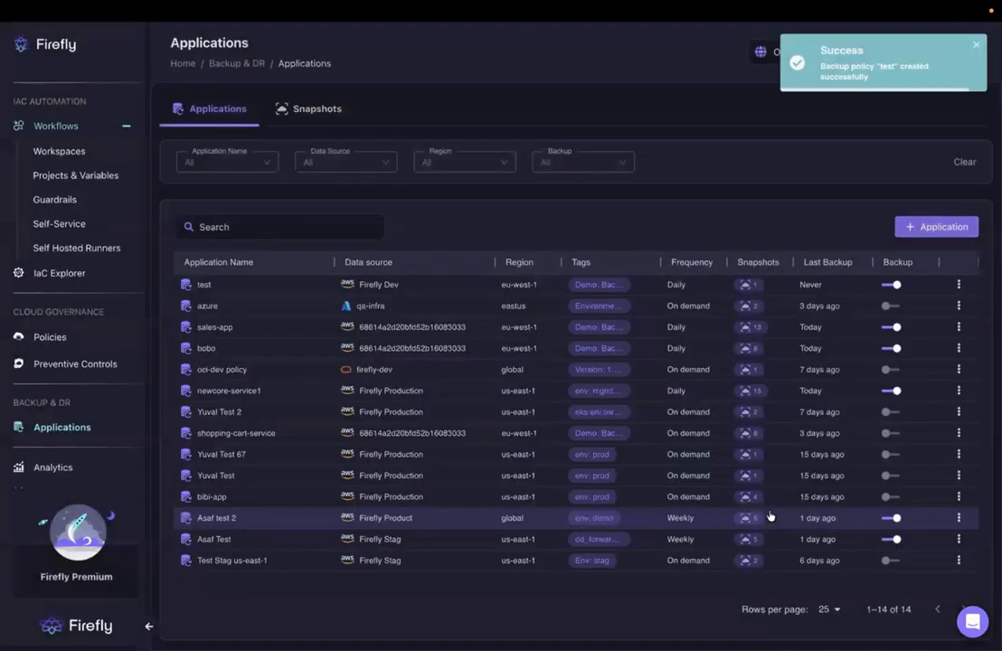
- Open the latest snapshot of the test application and look through its assets grouped by type
left_click(307, 110)
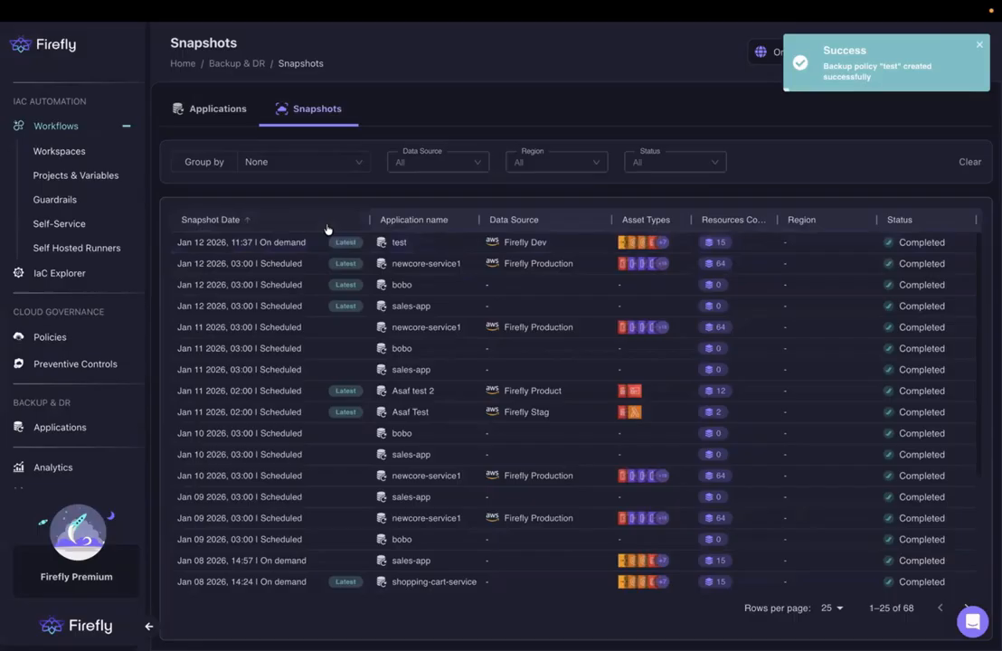
left_click(203, 116)
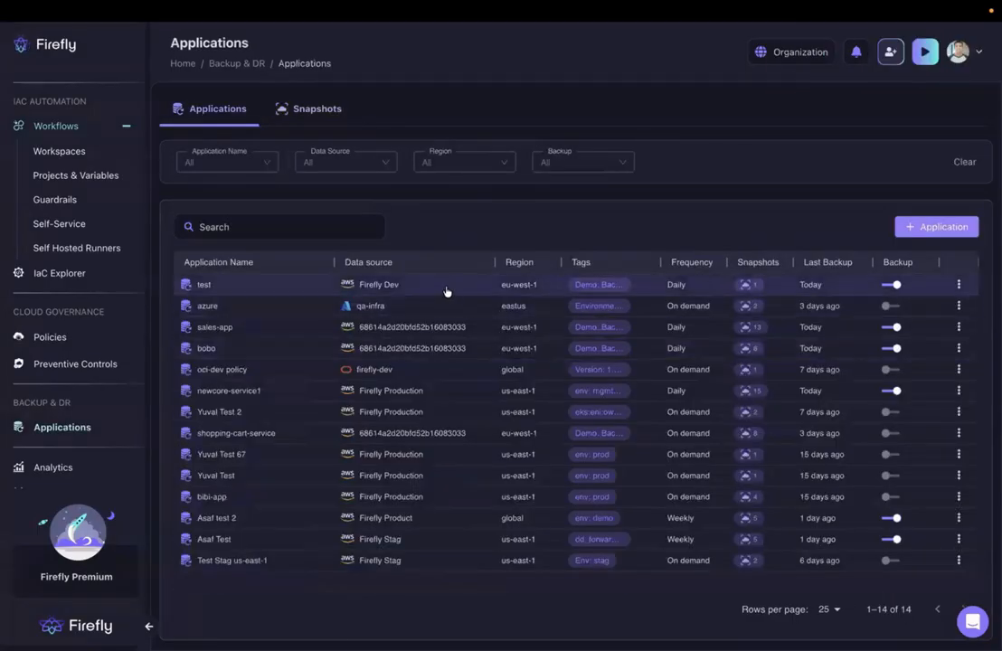
left_click(448, 288)
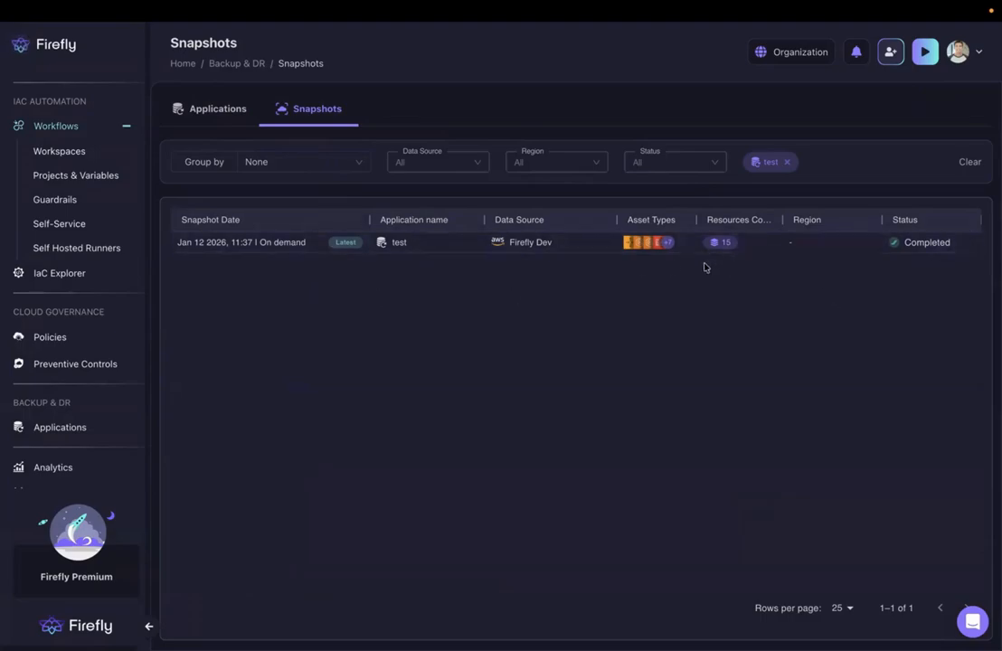
left_click(753, 247)
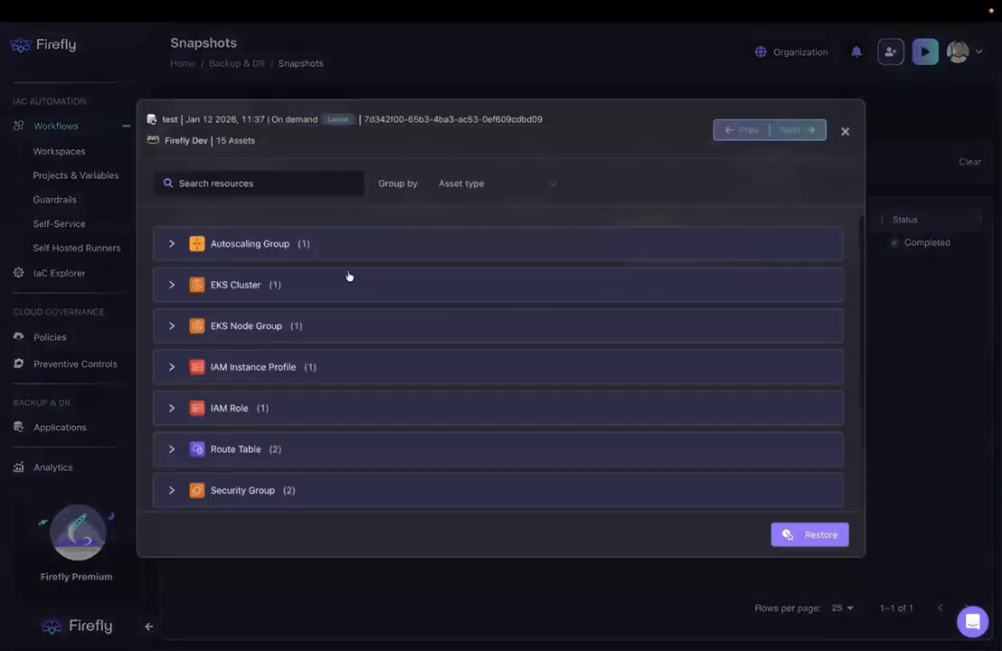
scroll(308, 290, "down", 1)
scroll(308, 288, "up", 1)
- Start restoring the snapshot as a Terraform module and view its main.tf file
left_click(813, 537)
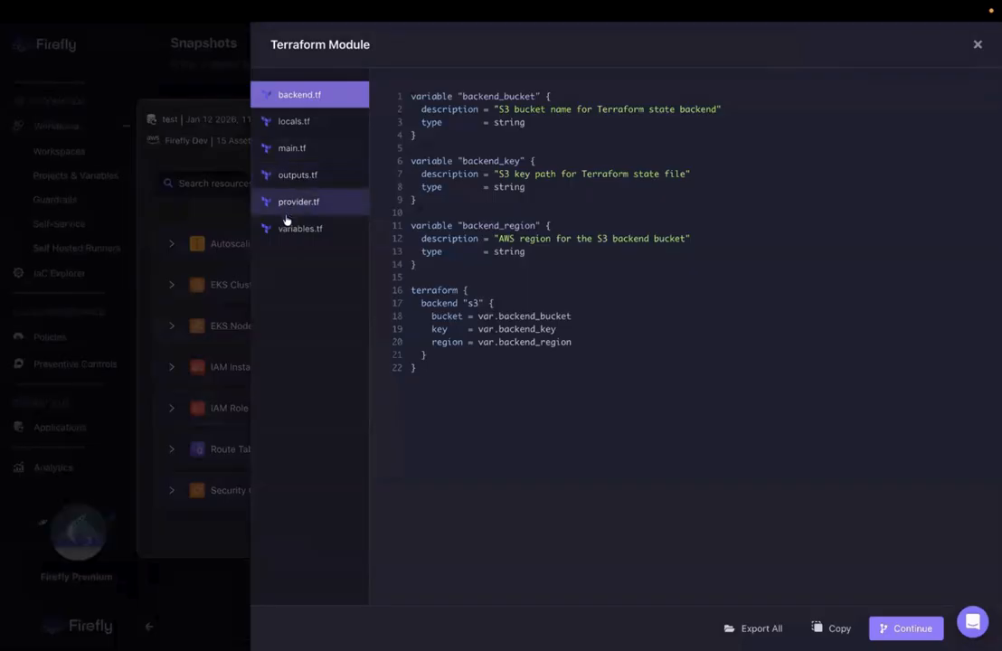
left_click(309, 157)
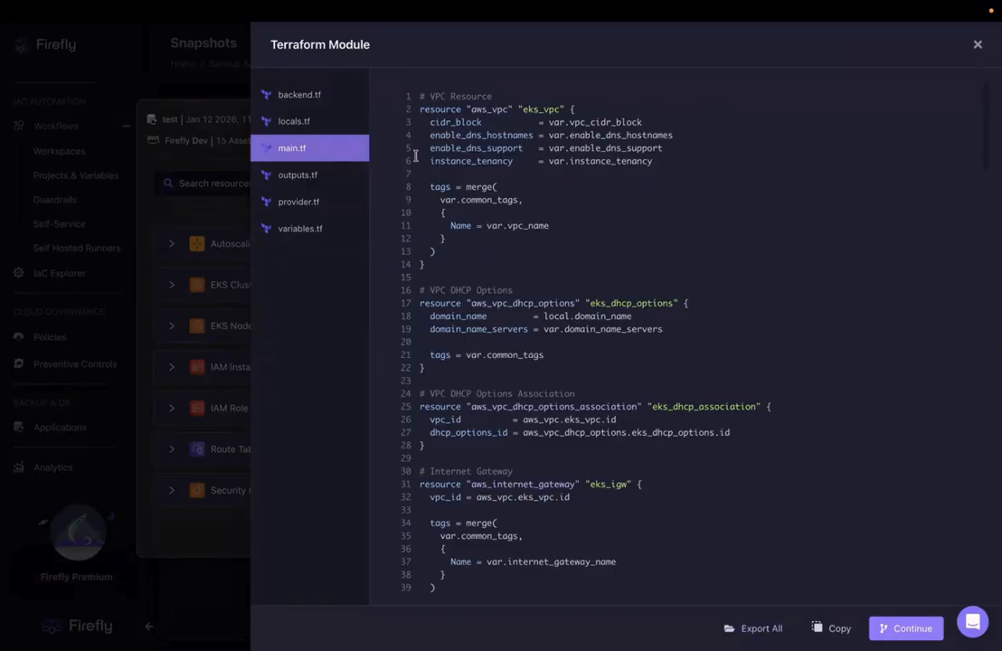
- Continue to a pull request for the Terraform module and choose the workflow project standby-account
left_click(896, 628)
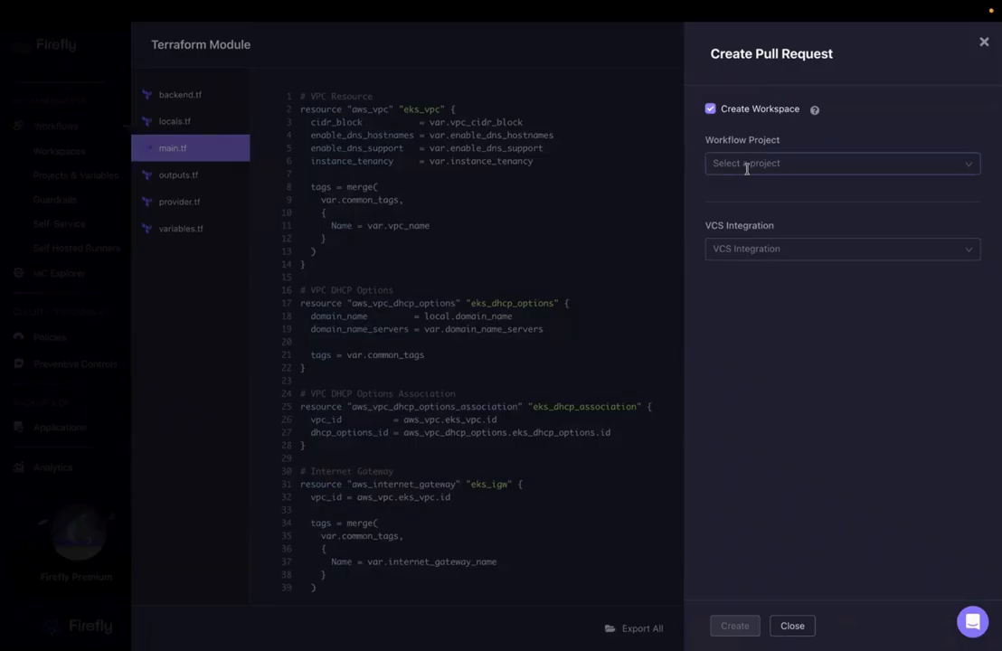
left_click(747, 168)
type("sta")
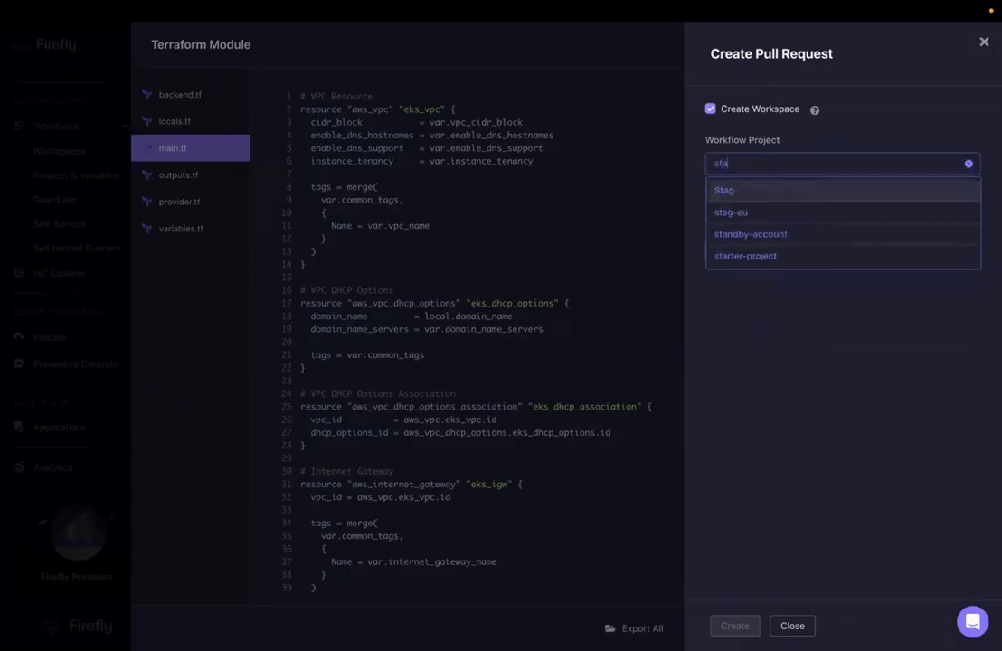
left_click(727, 240)
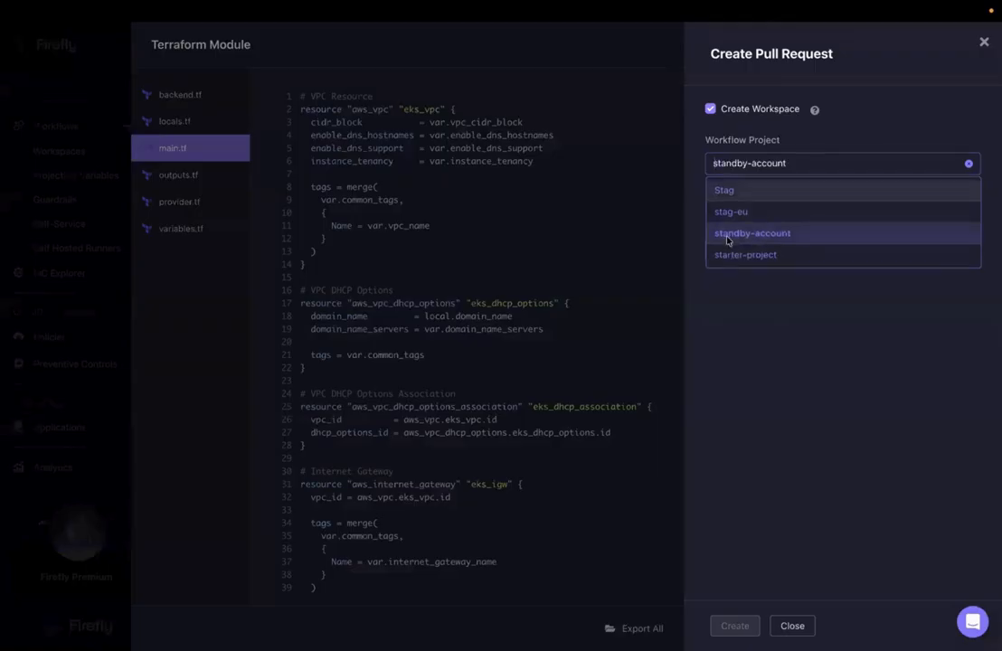
- Set the VCS integration to recovery-vcs and the repository to firefly-acme-sandbox/shopping-cart-service
left_click(768, 253)
type("vc")
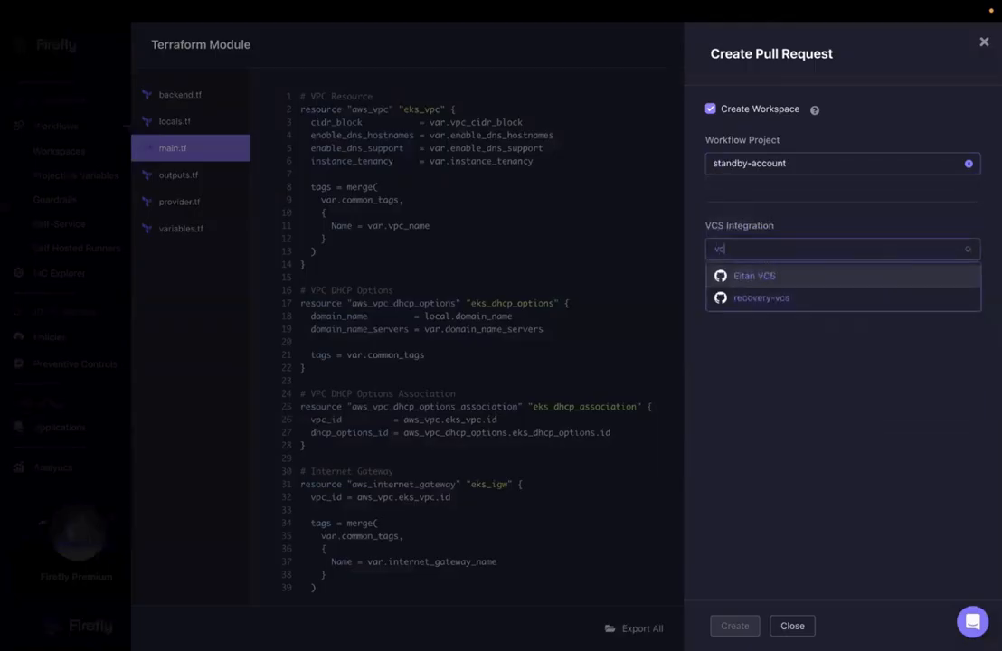
type("s")
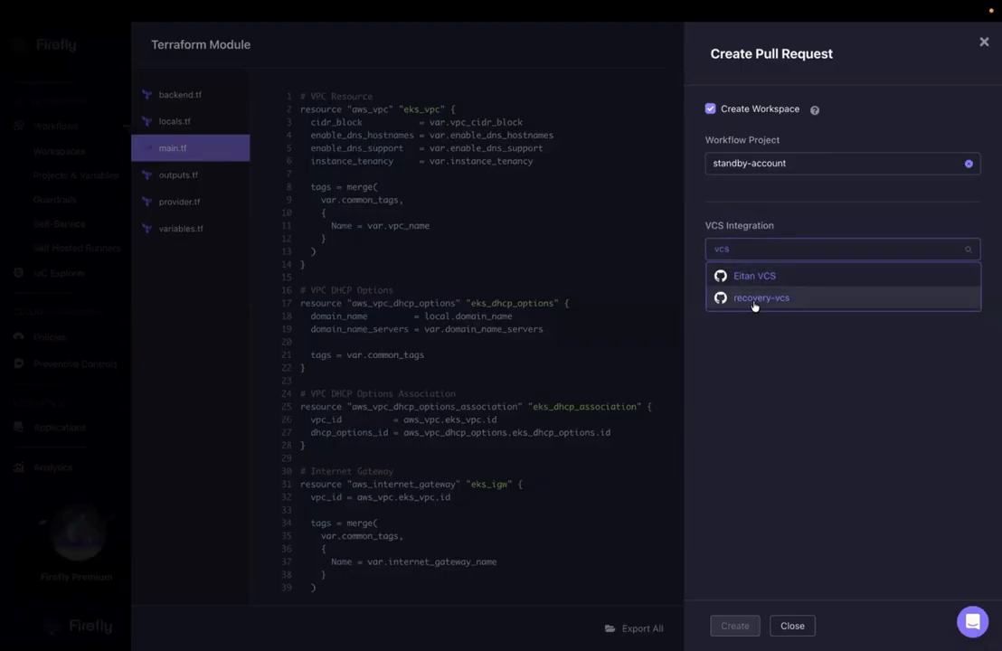
left_click(750, 308)
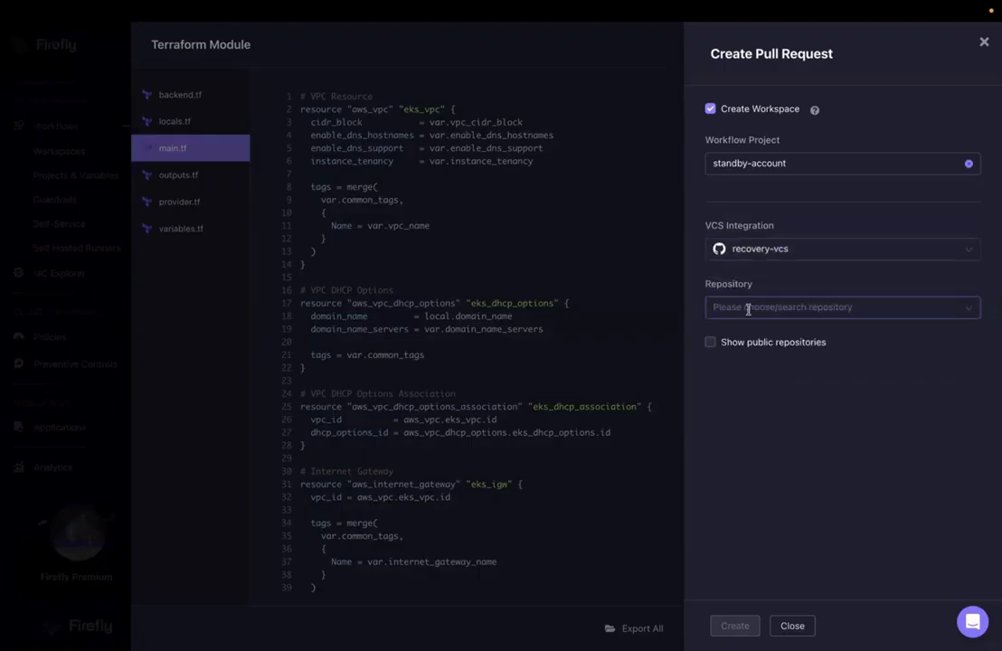
left_click(748, 331)
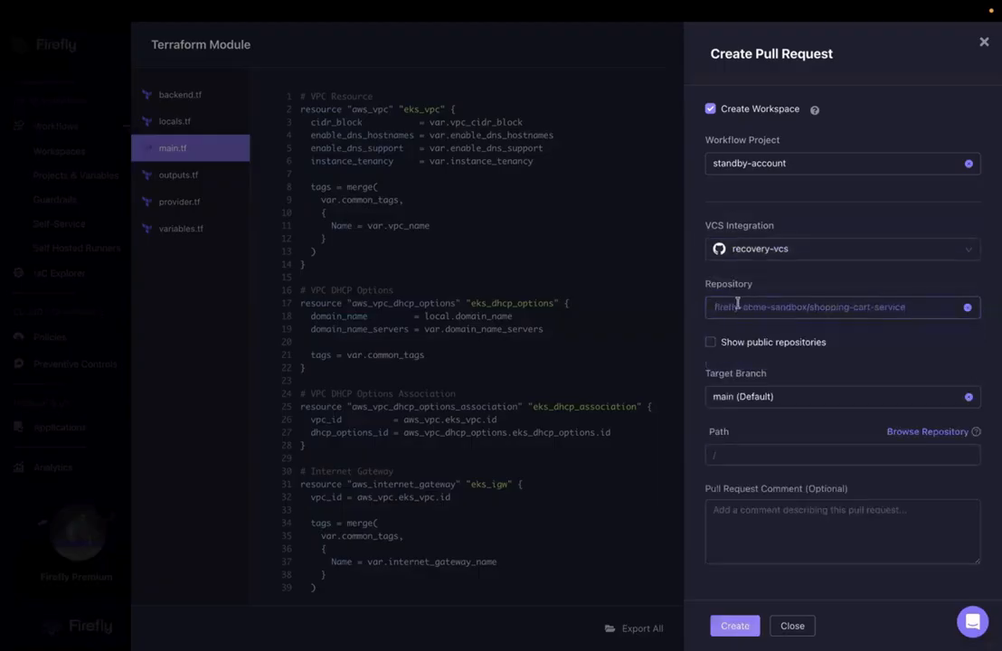
- Set the repository path to /salesopp and create the pull request with its workspace
left_click(751, 453)
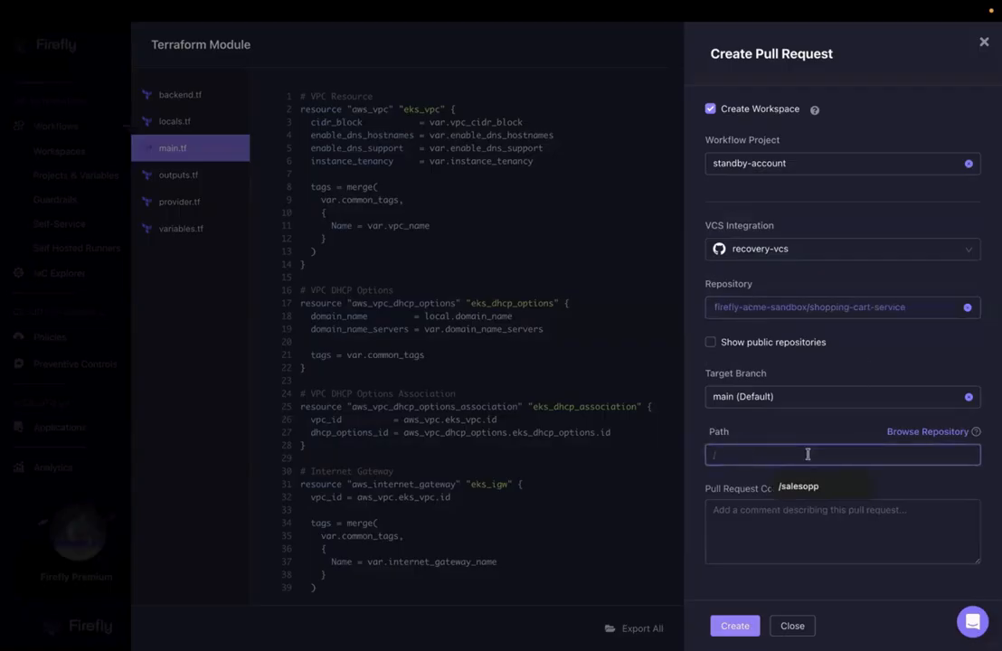
left_click(802, 485)
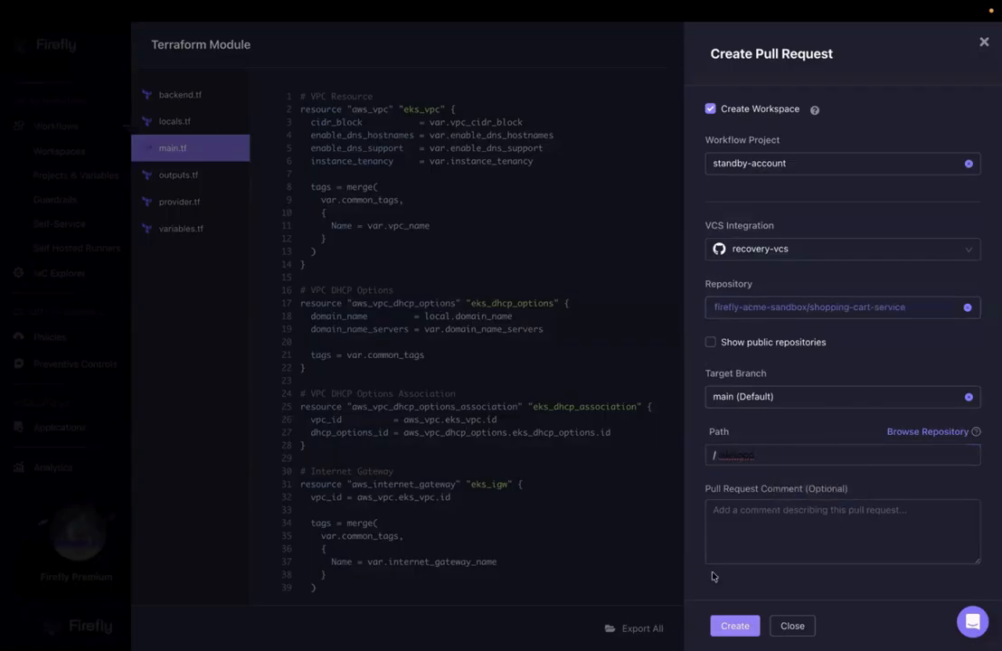
left_click(727, 627)
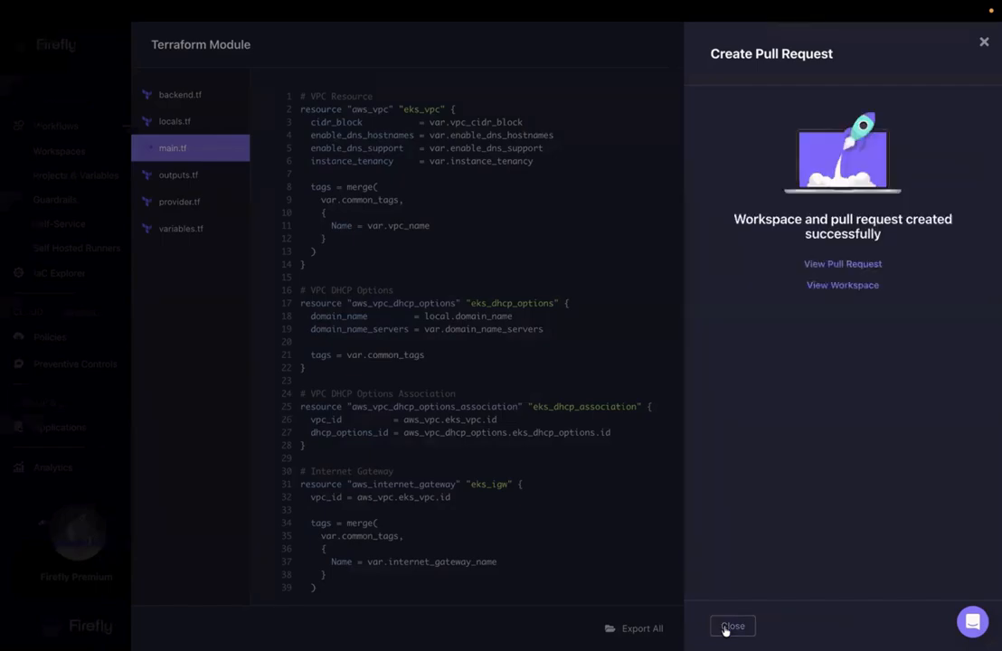
- Open the created pull request on GitHub and expand its preview to a full page
left_click(842, 264)
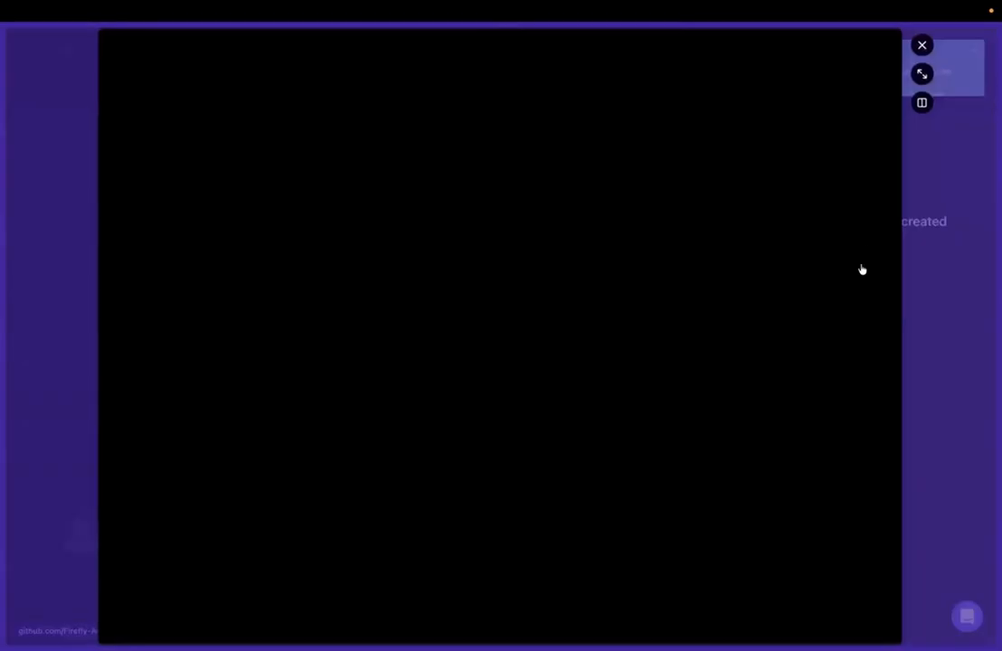
left_click(922, 75)
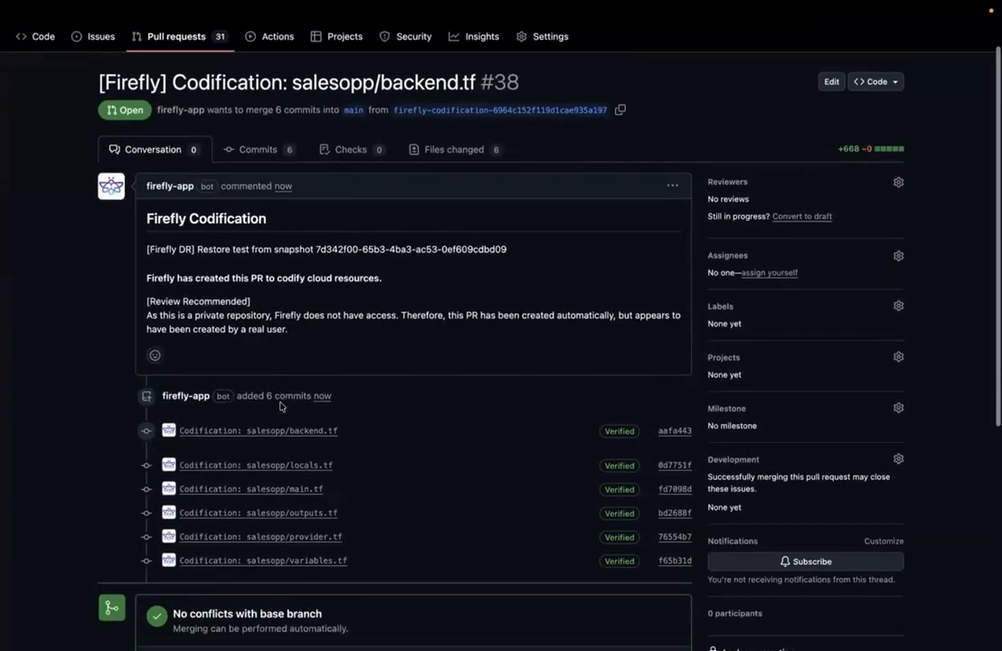
- Switch to Firefly and open the workspace created for the snapshot restore
mouse_move(3, 269)
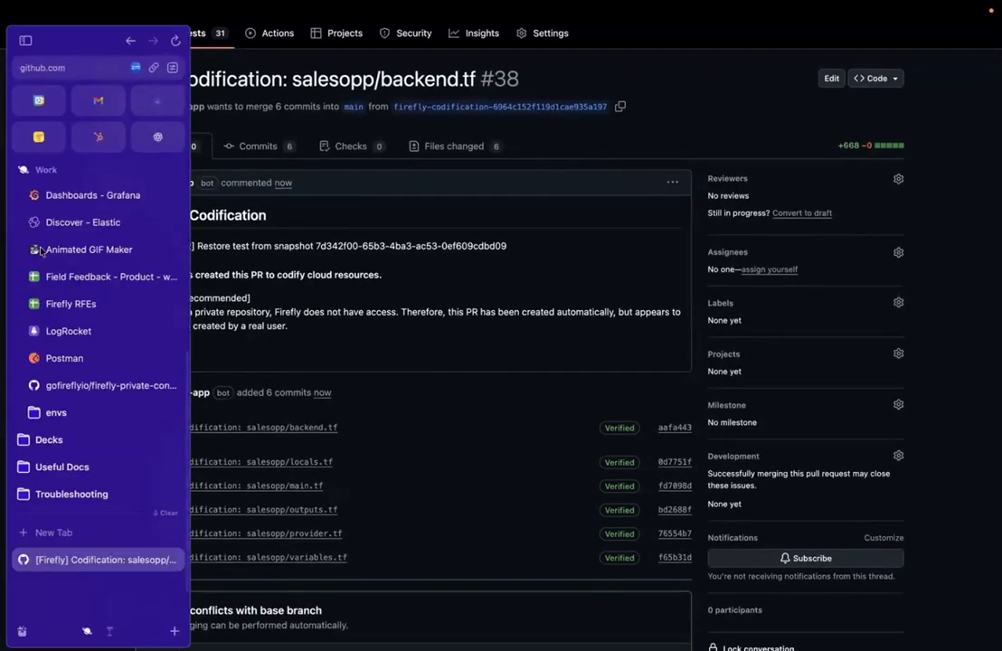
left_click(155, 101)
left_click(823, 284)
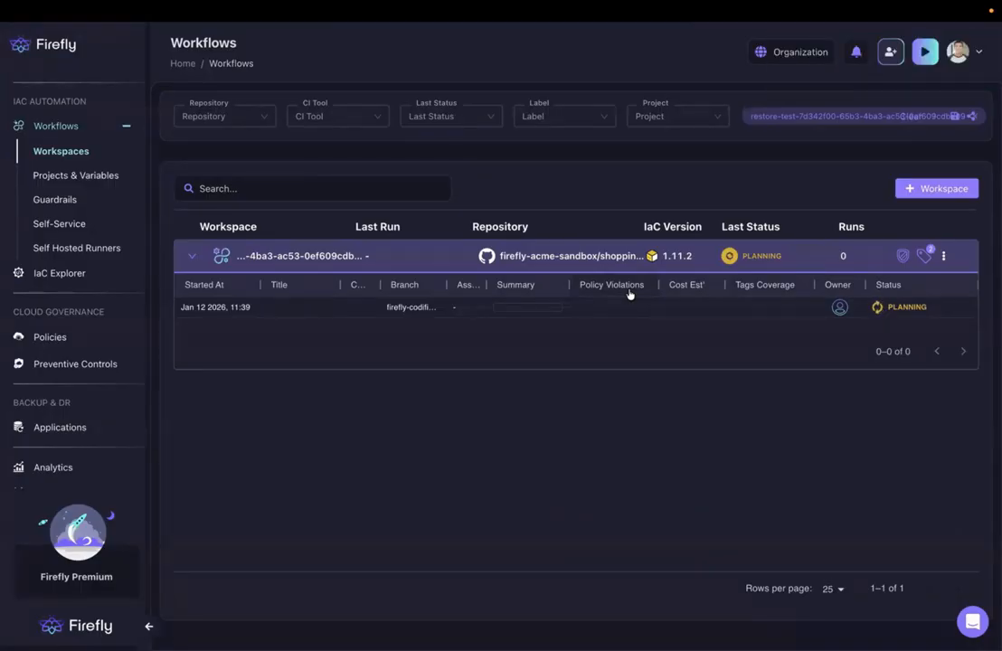
- Return to the GitHub pull request and review its description, Terraform file commits and merge section
mouse_move(2, 361)
left_click(117, 560)
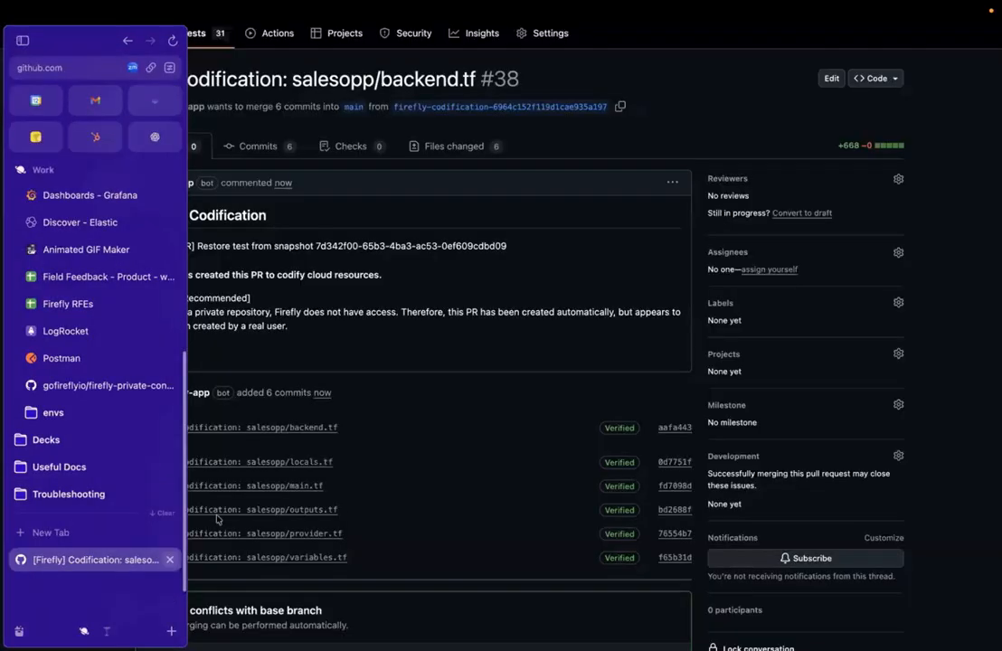
scroll(417, 457, "down", 2)
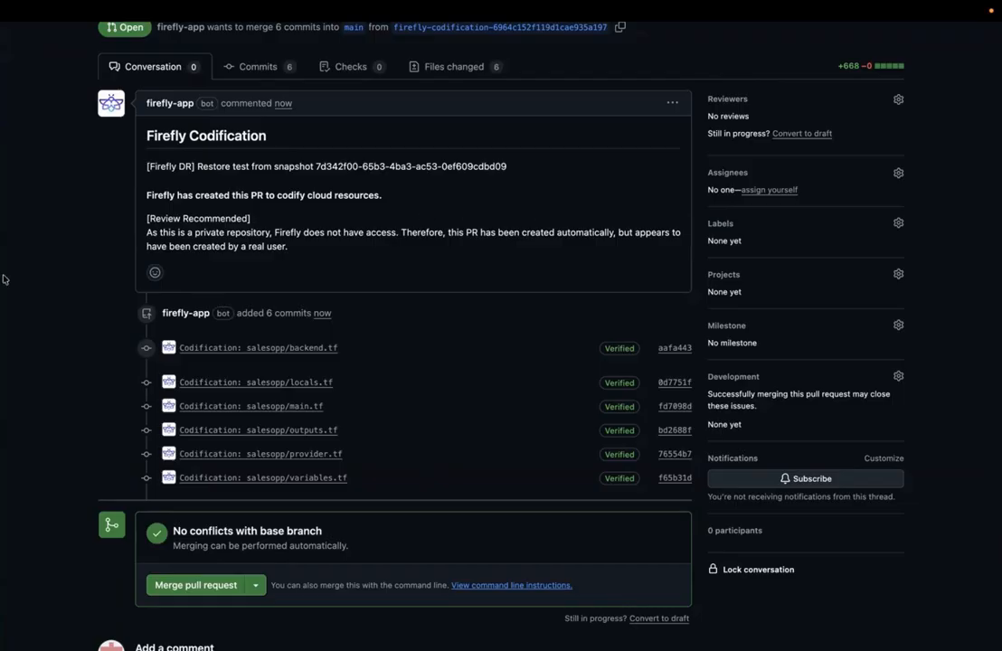
- Switch to Firefly, inspect the codification run's plan graph and resources for the restore workspace, and close the run details
mouse_move(4, 242)
left_click(159, 106)
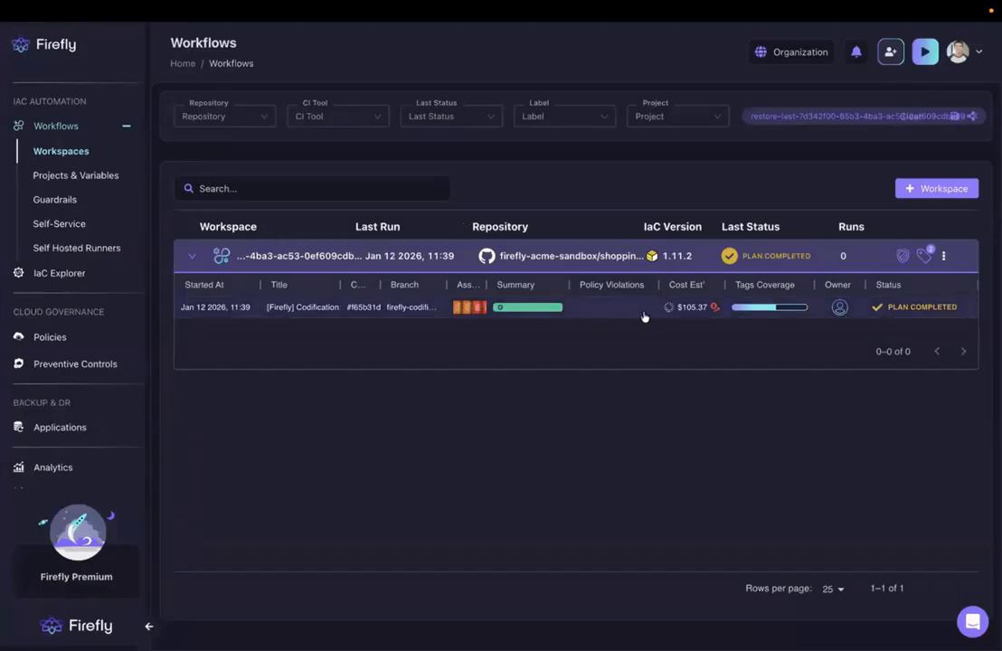
mouse_move(755, 309)
left_click(856, 310)
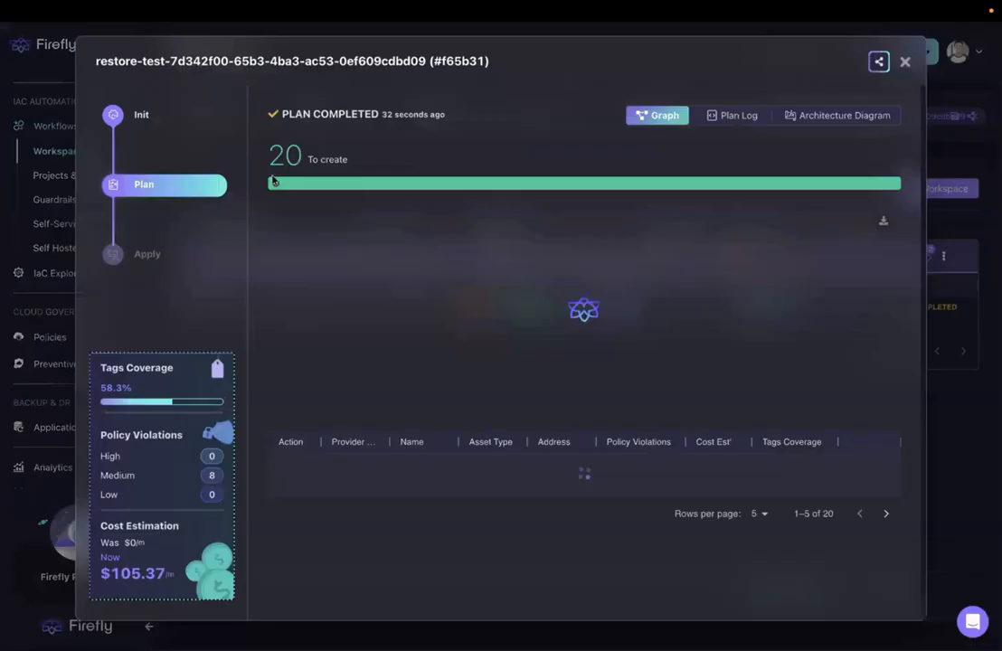
double_click(475, 230)
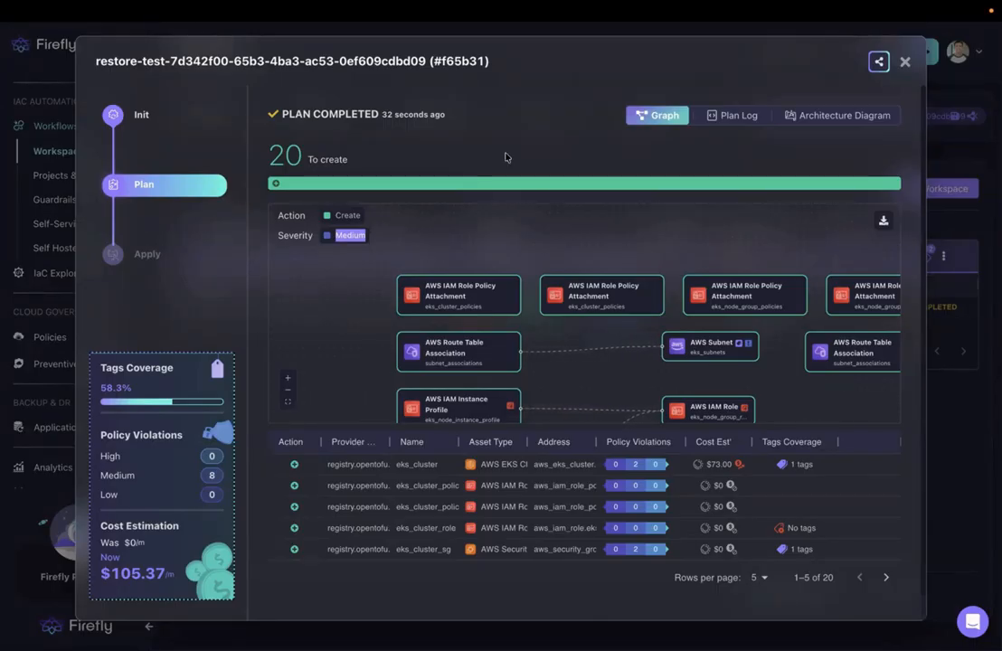
left_click(905, 62)
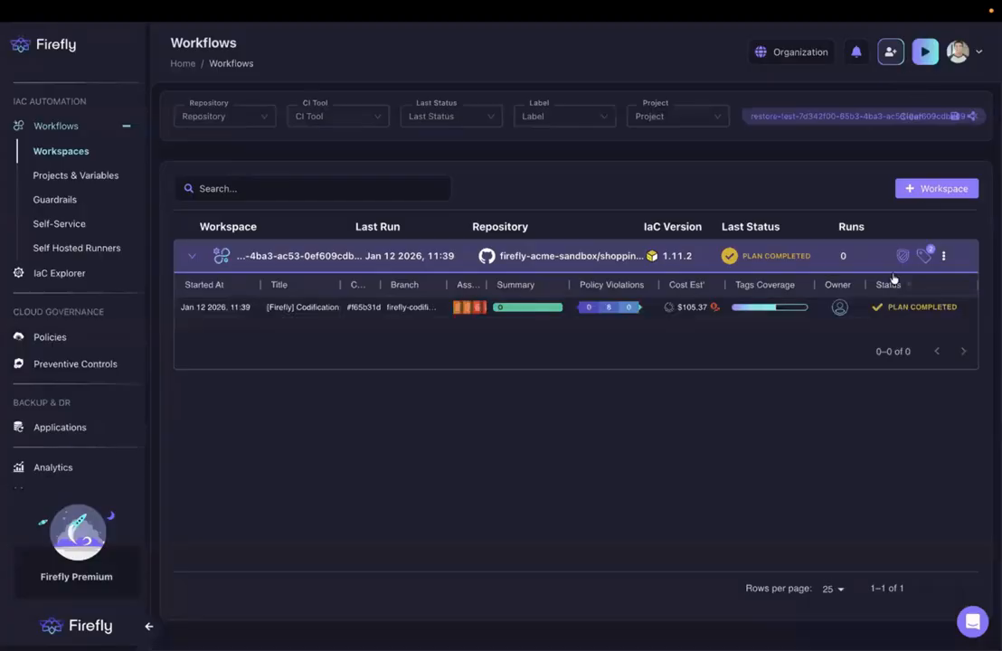
- On GitHub, merge the Firefly codification pull request into main and delete its source branch
mouse_move(4, 306)
left_click(117, 563)
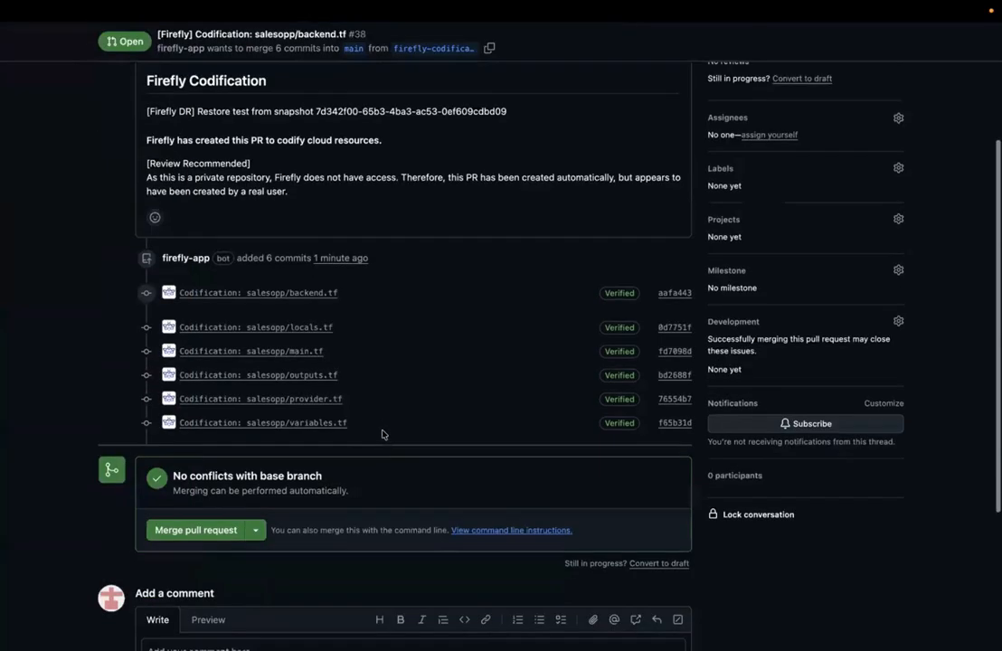
left_click(210, 523)
scroll(209, 522, "down", 3)
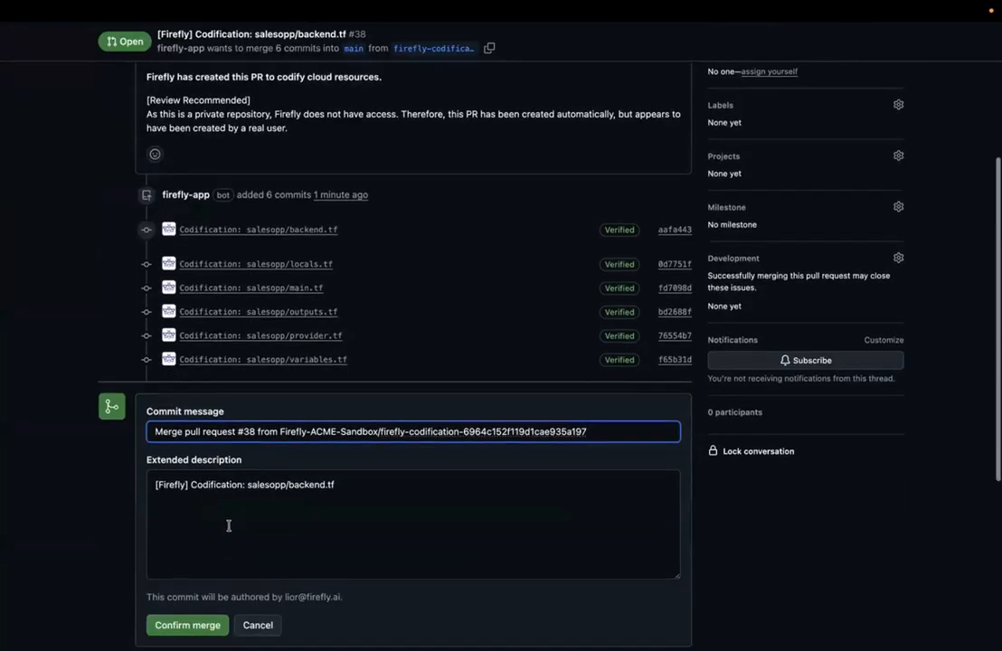
left_click(205, 547)
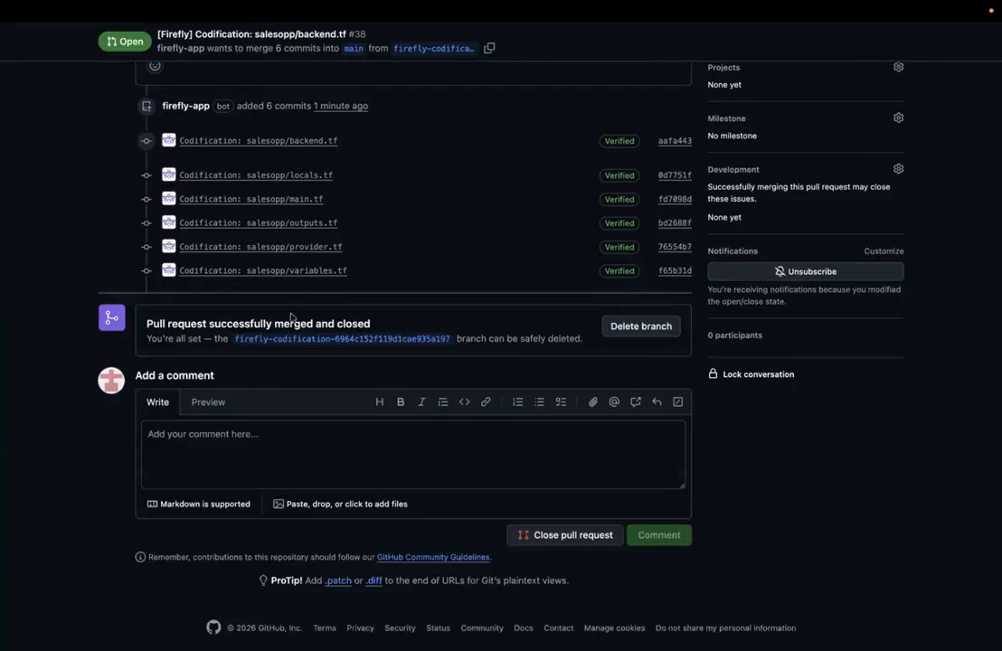
left_click(637, 327)
- Switch to Firefly, reload the workspace's runs, and view the plan details of the merge-triggered run
mouse_move(3, 321)
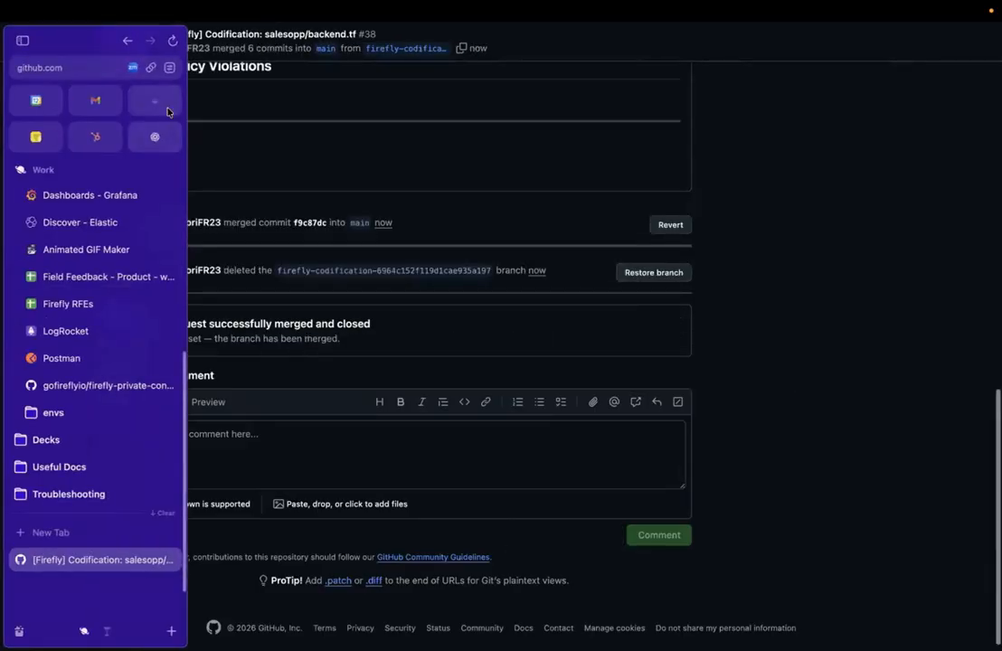
left_click(168, 108)
mouse_move(4, 273)
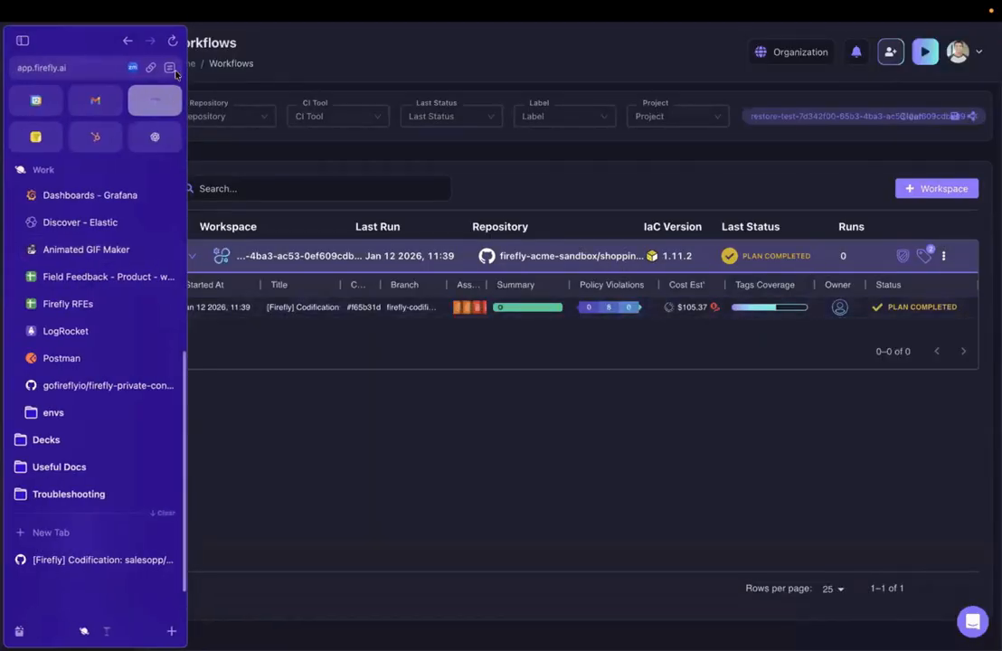
left_click(172, 41)
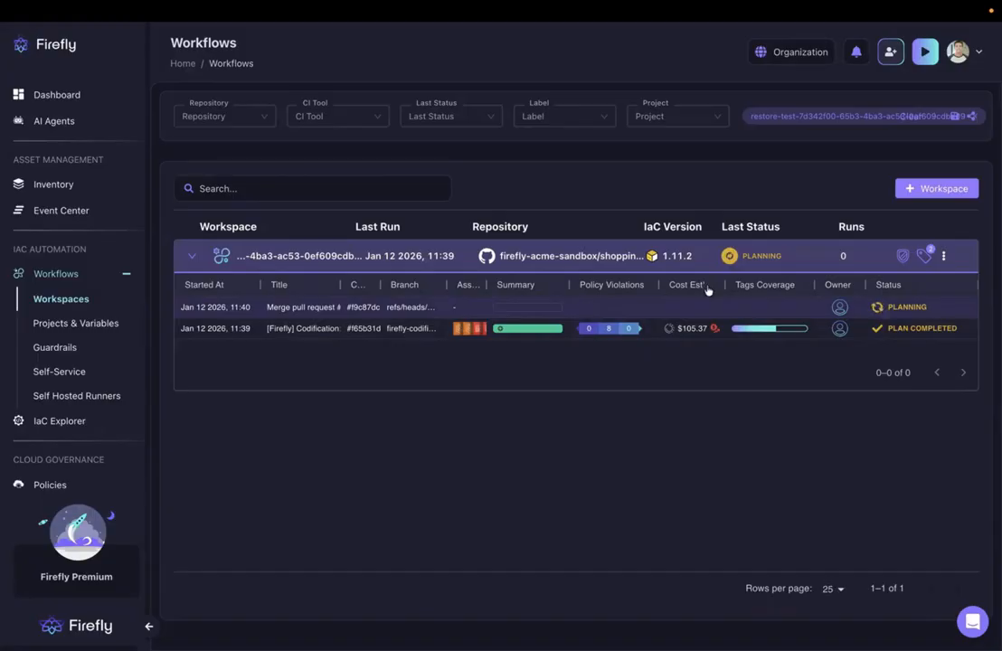
left_click(916, 314)
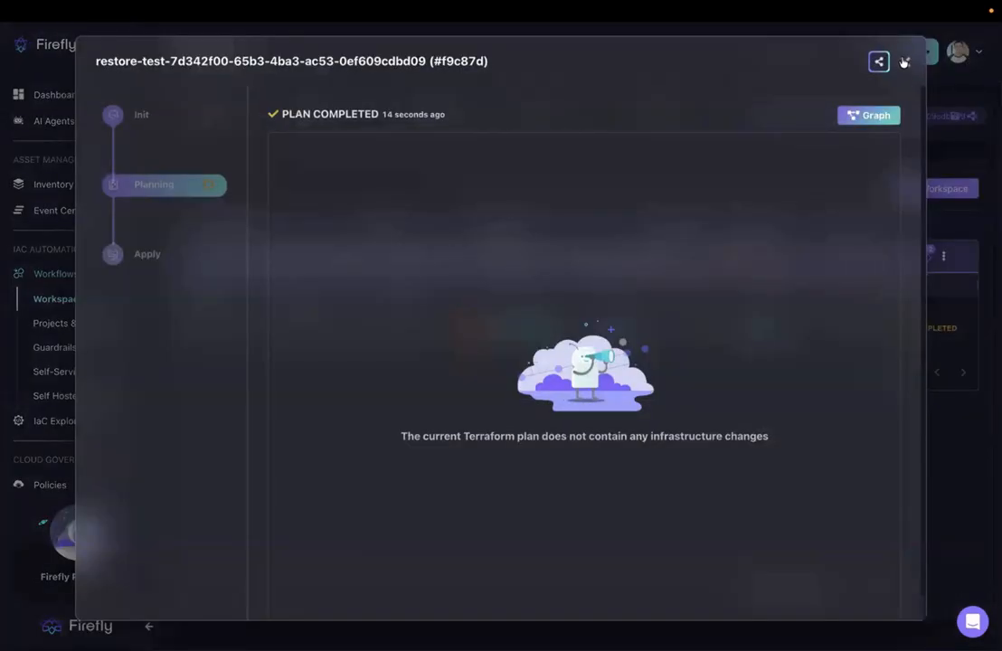
left_click(905, 60)
- Open the codification run's plan log and check the region planned for the eks_cluster resource
left_click(928, 339)
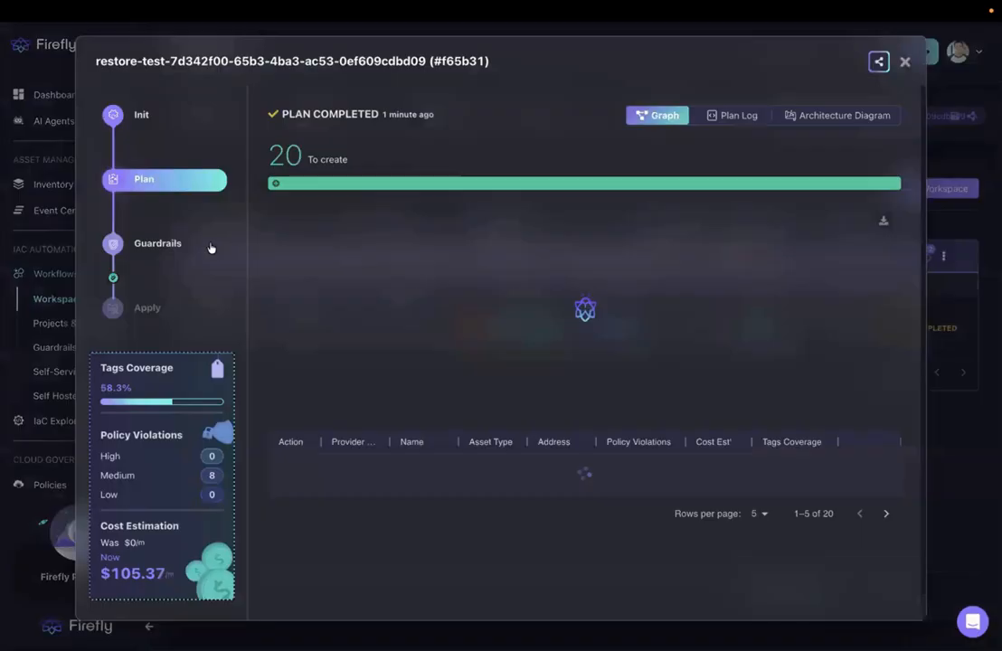
left_click(733, 118)
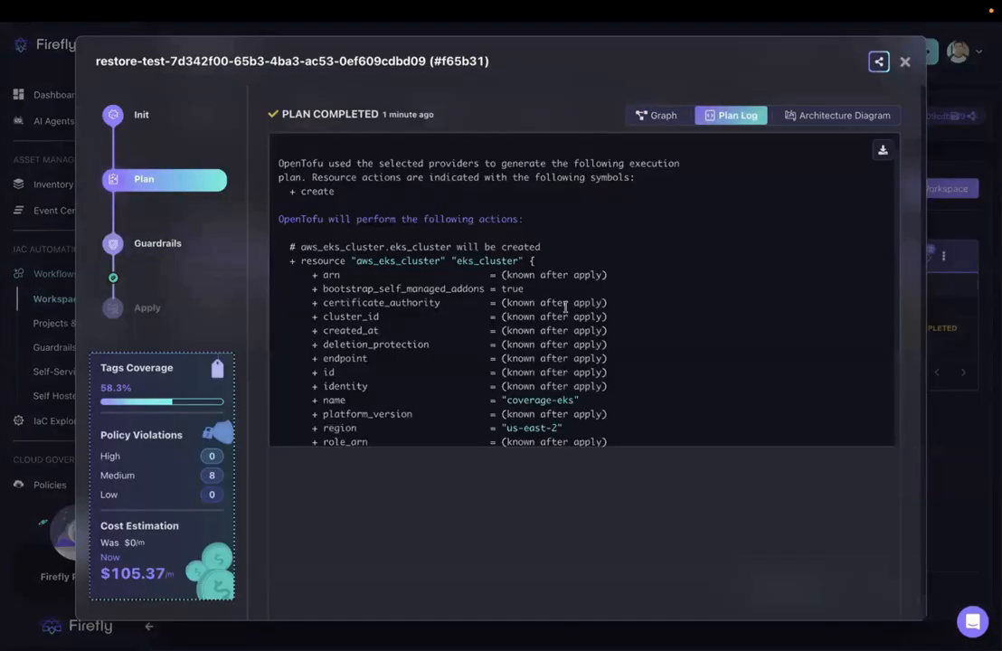
scroll(565, 307, "down", 1)
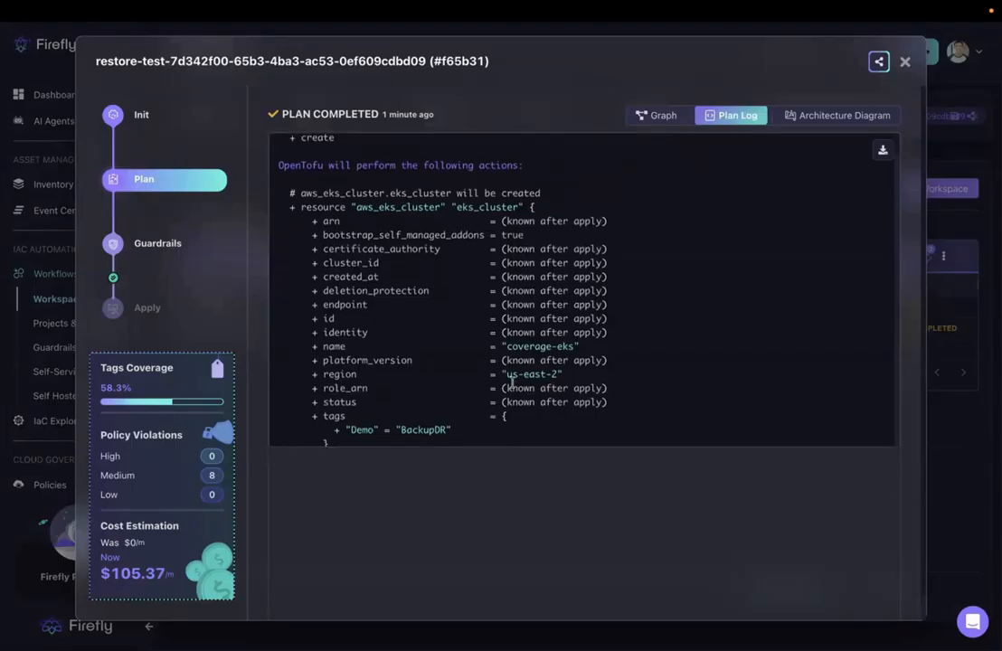
left_click_drag(504, 374, 543, 374)
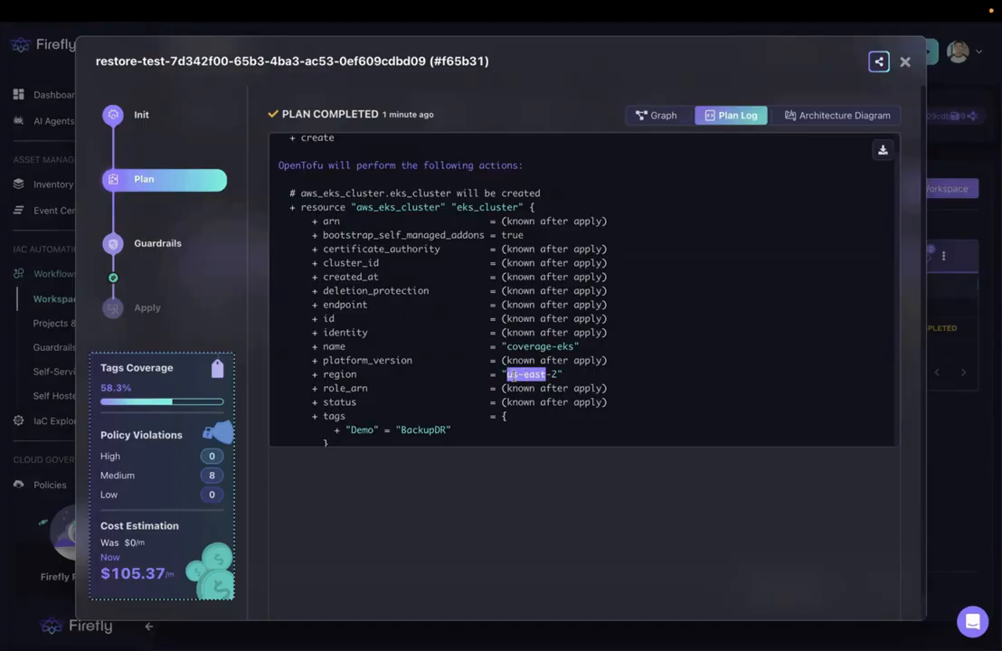